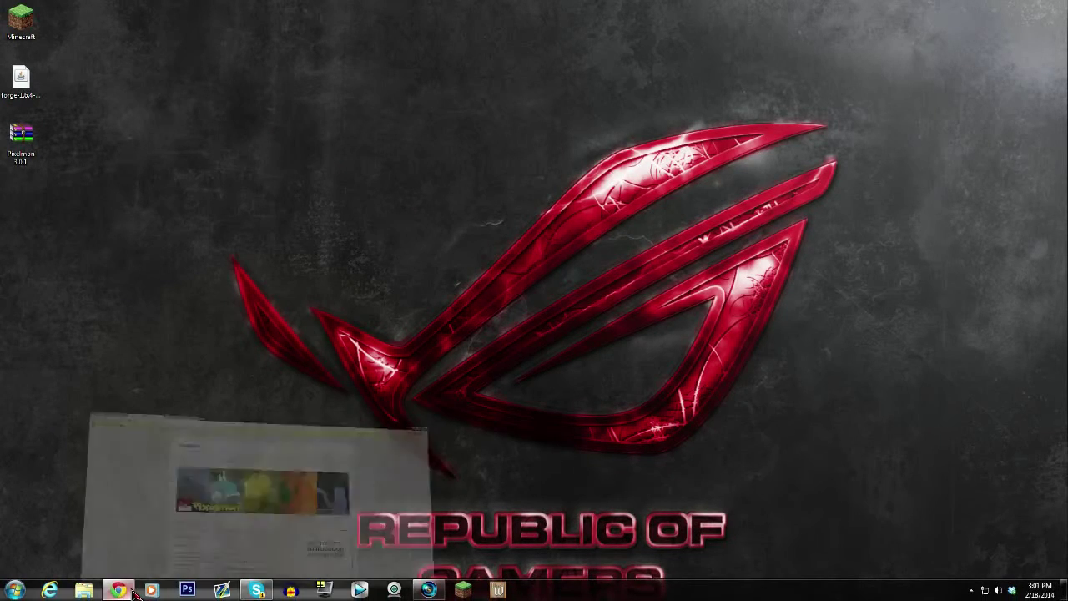
- Bring up Chrome on the Pixelmon downloads page, dismissing the antivirus notice
click(119, 590)
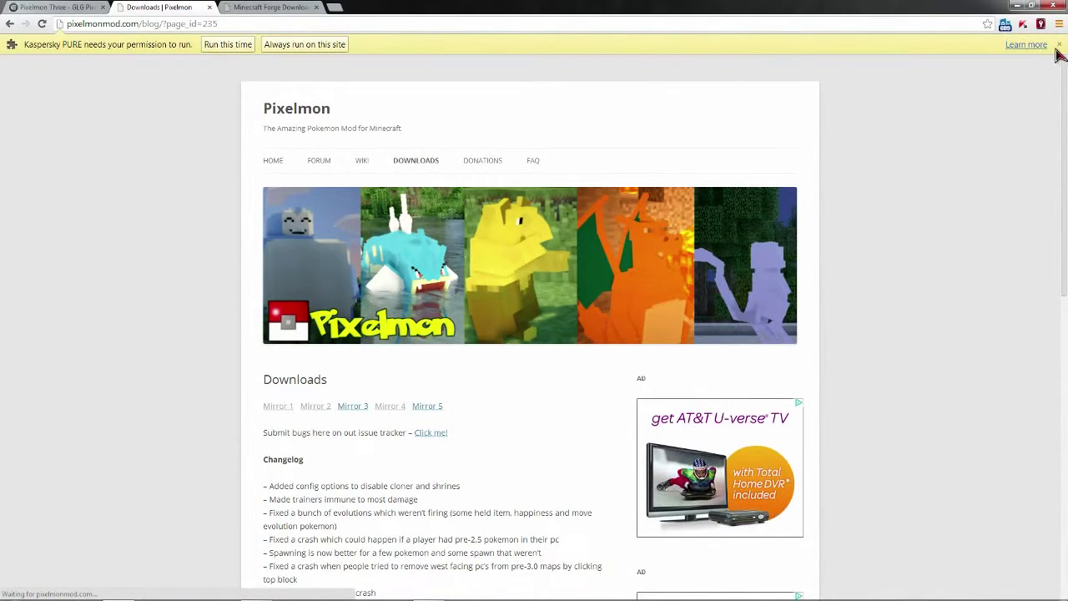
click(1058, 44)
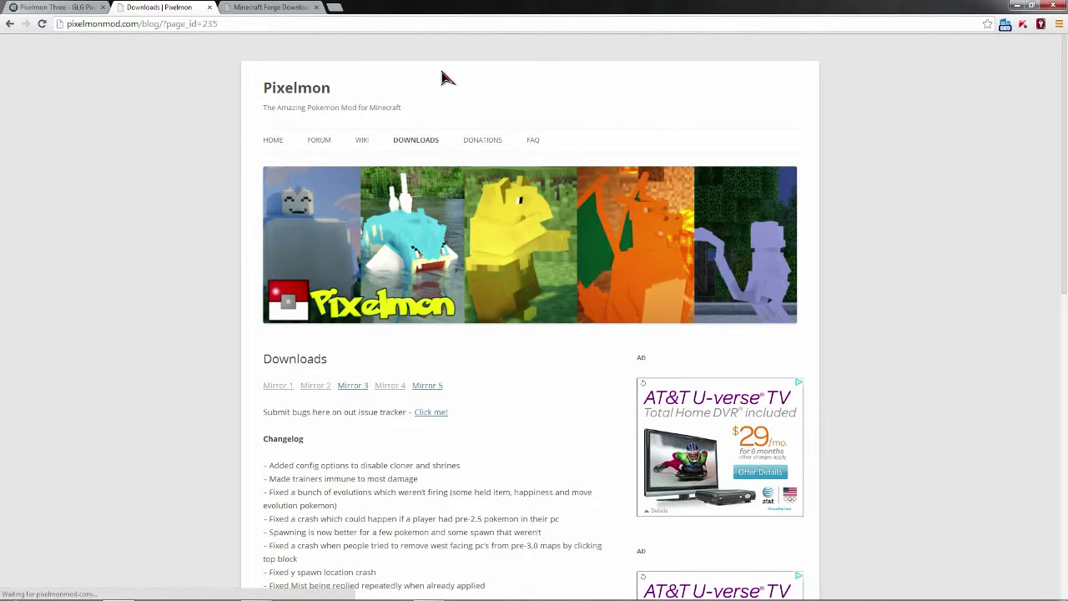
click(417, 149)
- Reach the Pixelmon 3.0.1.zip MediaFire page via Mirror 1, skipping the adfoc.us ad, then switch to Forge Downloads
click(277, 390)
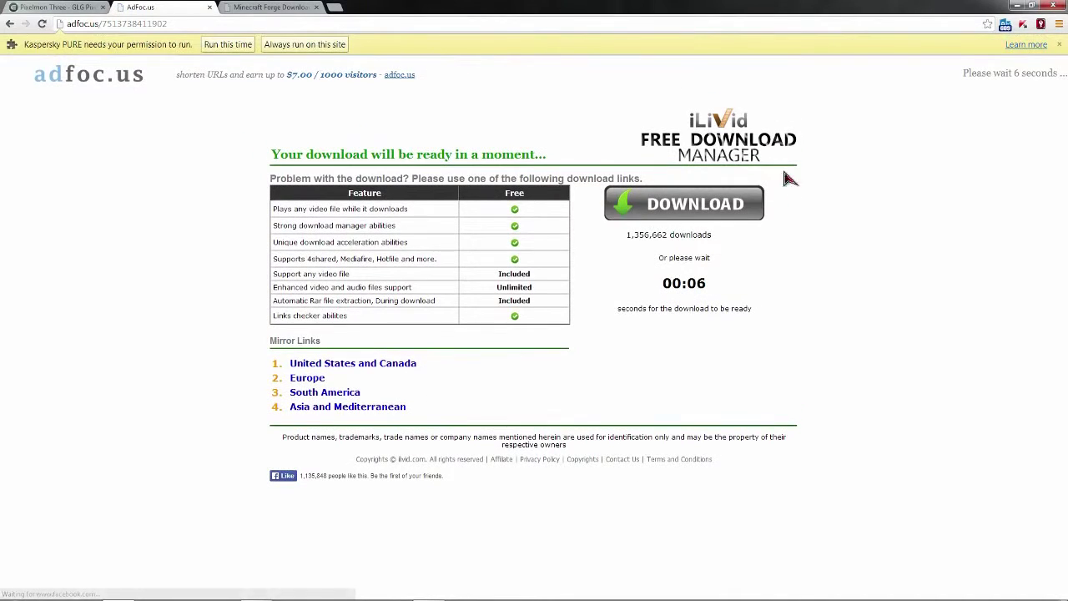
click(1061, 46)
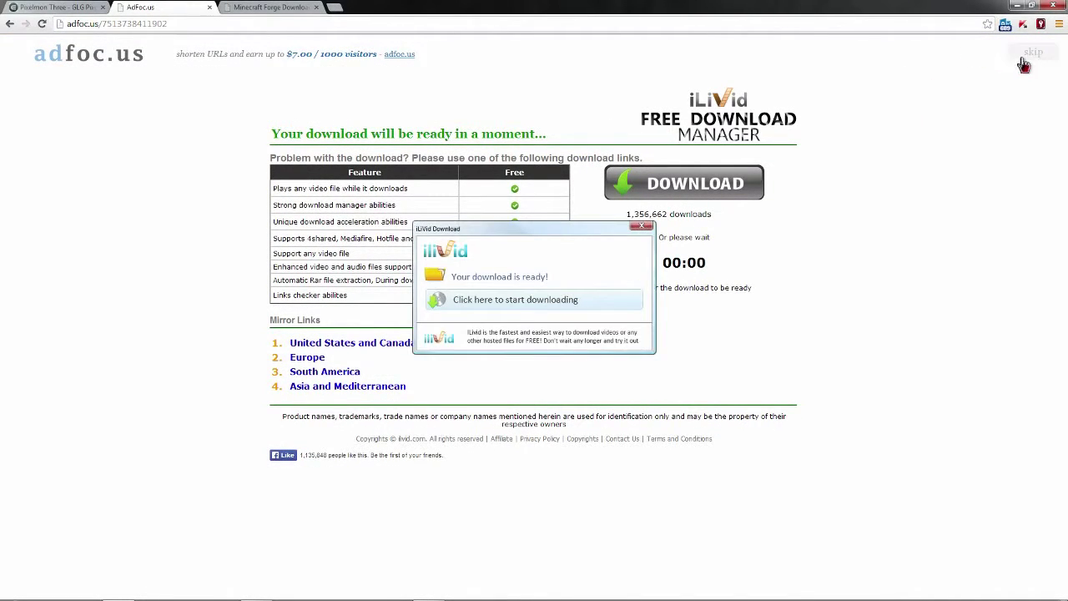
click(1032, 55)
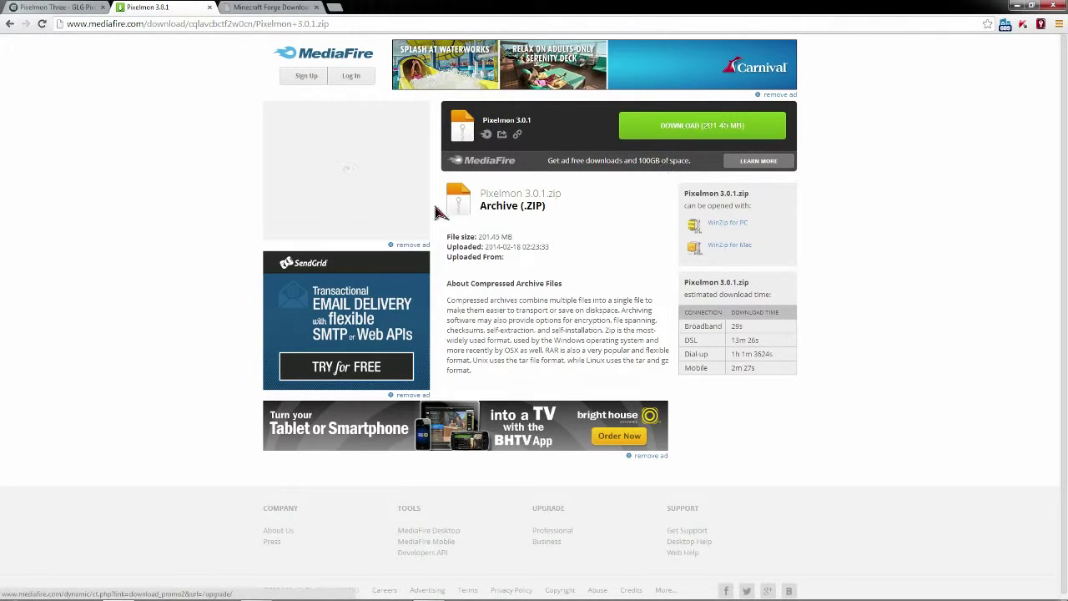
click(268, 13)
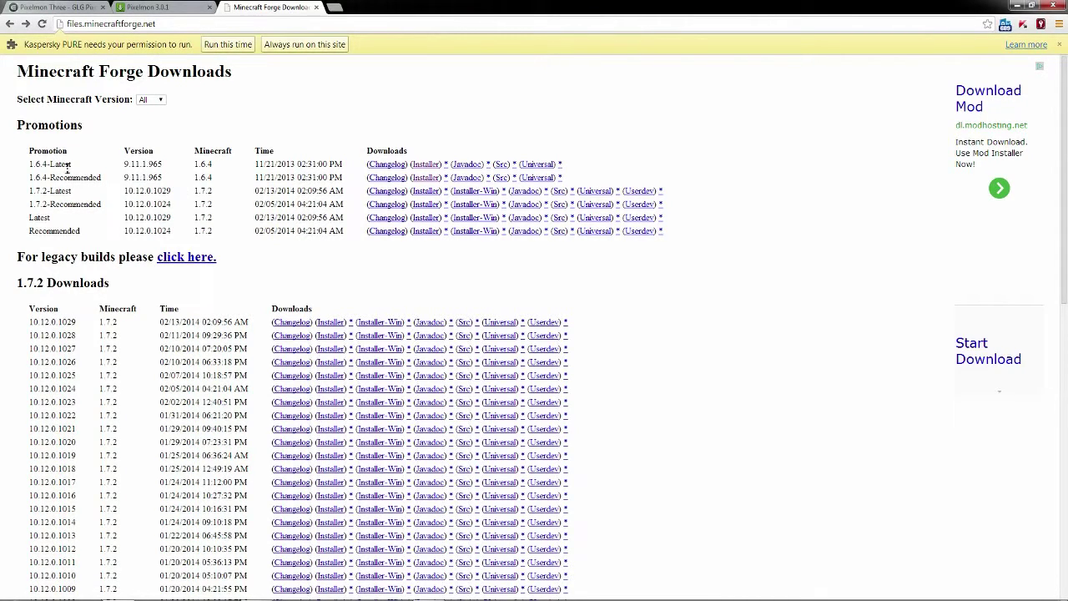
- Download the Forge 1.6.4-Latest installer and minimize Chrome to reveal the desktop
drag(29, 165, 74, 164)
click(424, 171)
click(1018, 6)
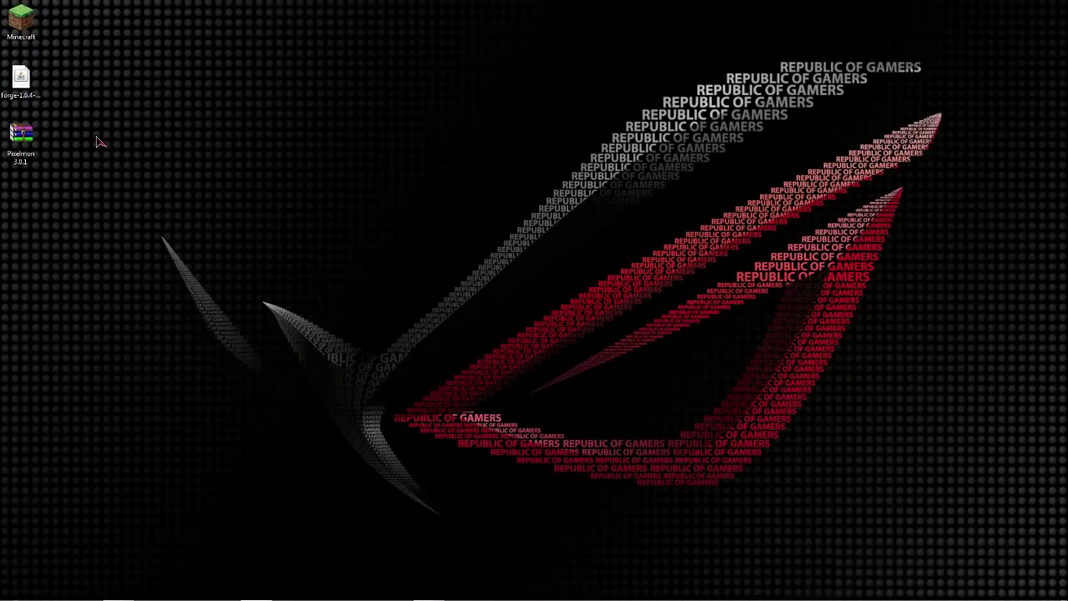
- Search the Start menu for %appdata% and open the Roaming folder
drag(81, 78, 39, 184)
click(45, 109)
click(15, 590)
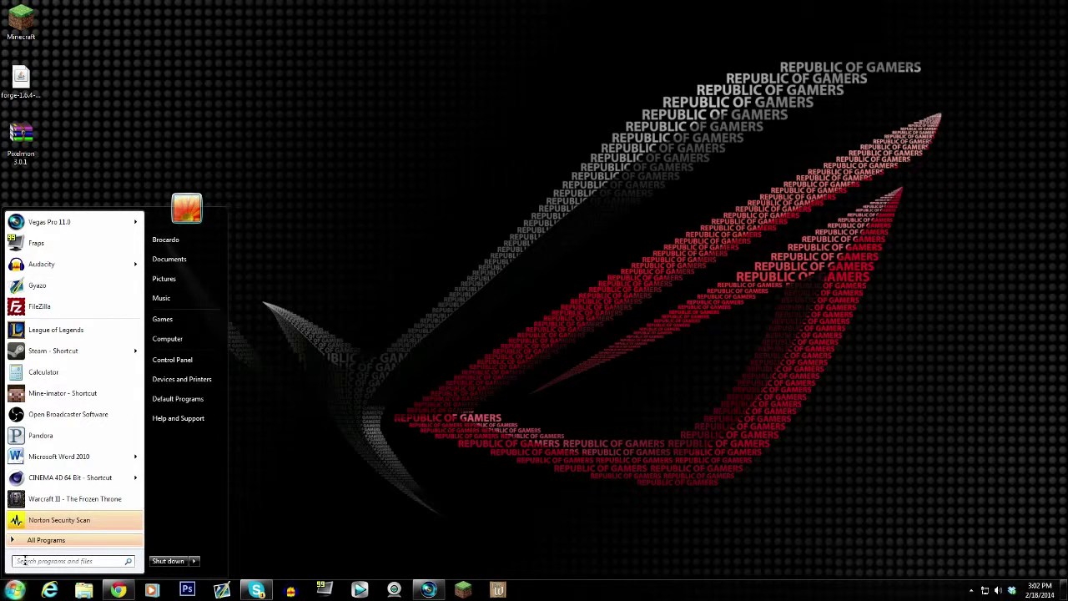
click(27, 561)
text(%)
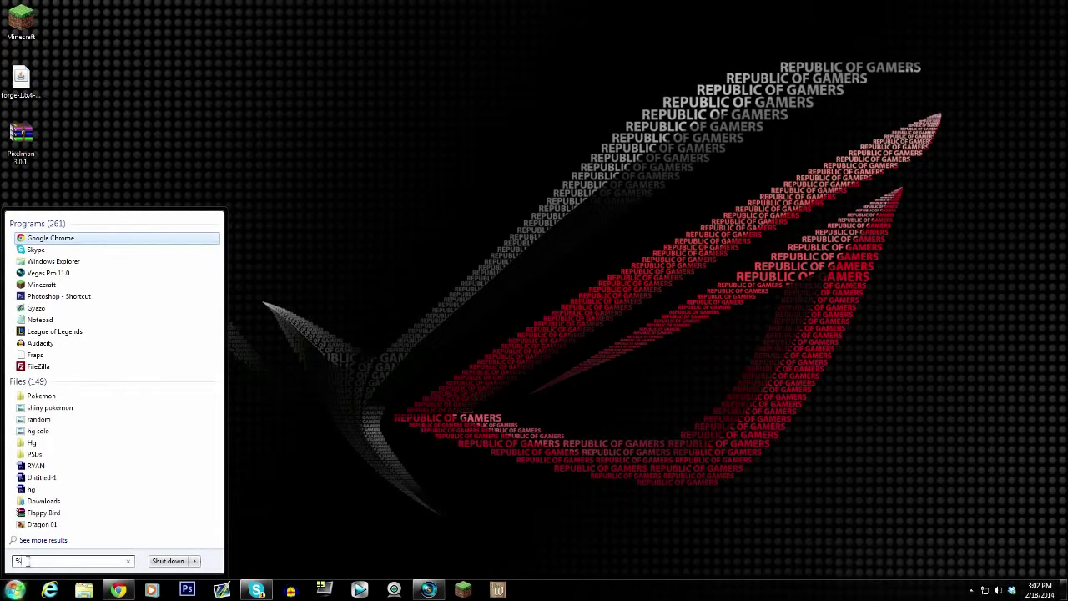
text(appdata)
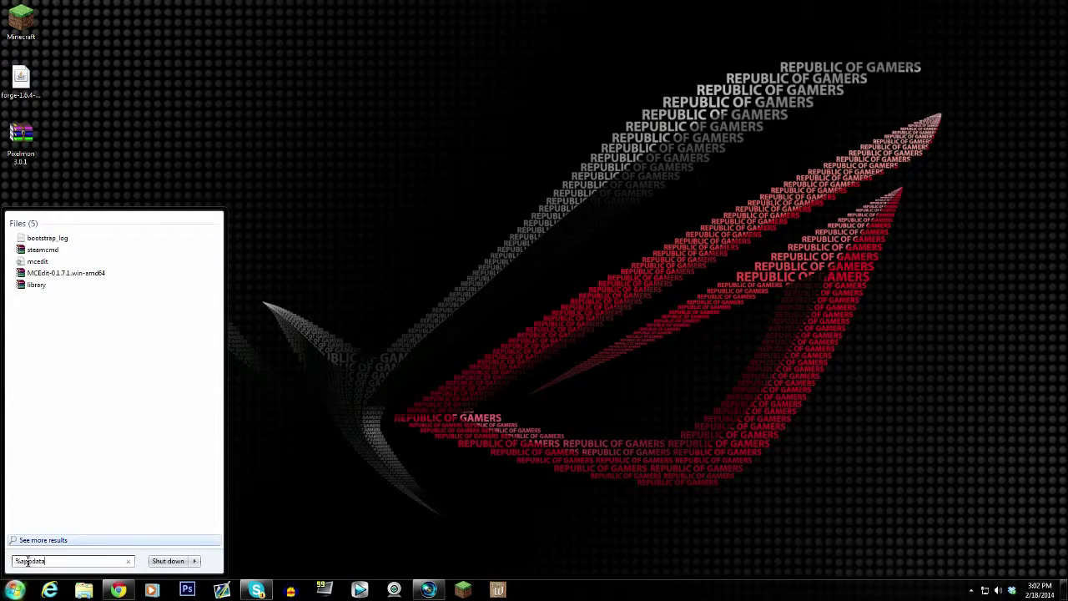
text(%)
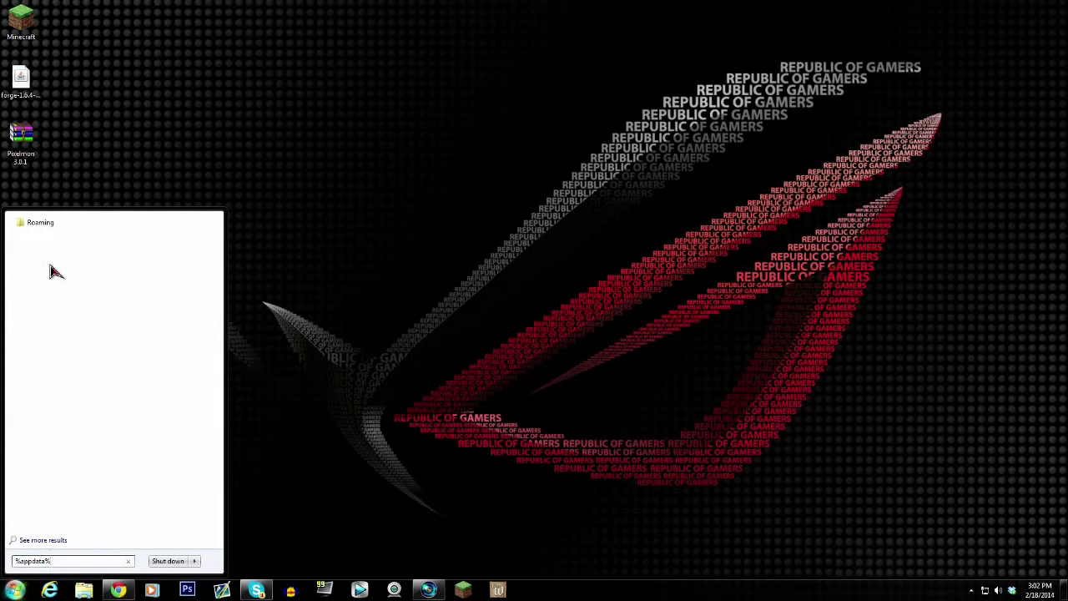
click(37, 233)
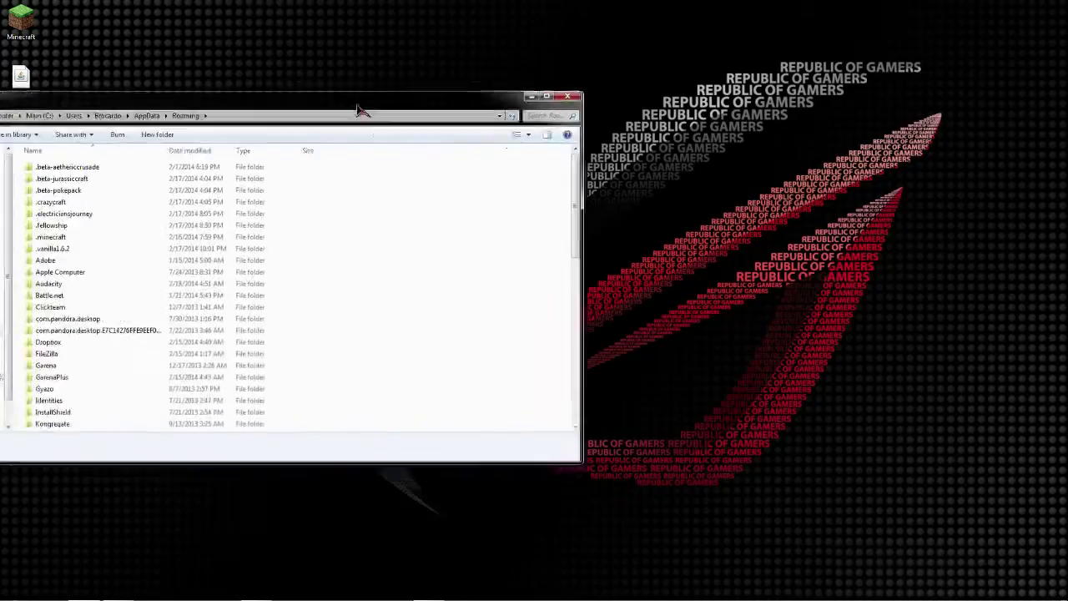
- Reposition the Roaming window and show its full path as text
mouse_move(358, 107)
mouse_down()
mouse_move(678, 88)
mouse_move(687, 76)
mouse_up()
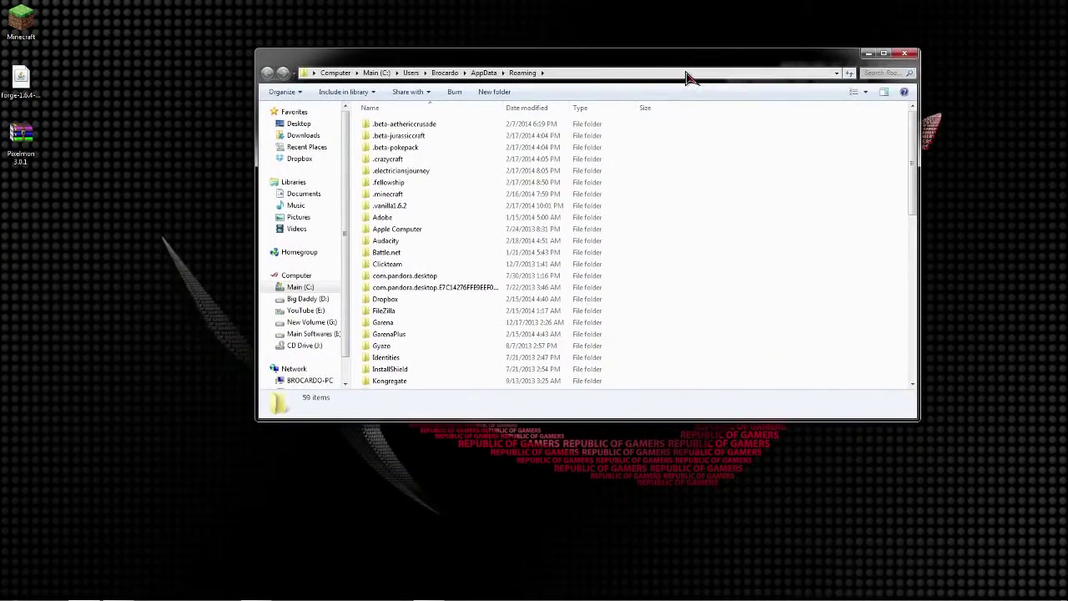
click(651, 73)
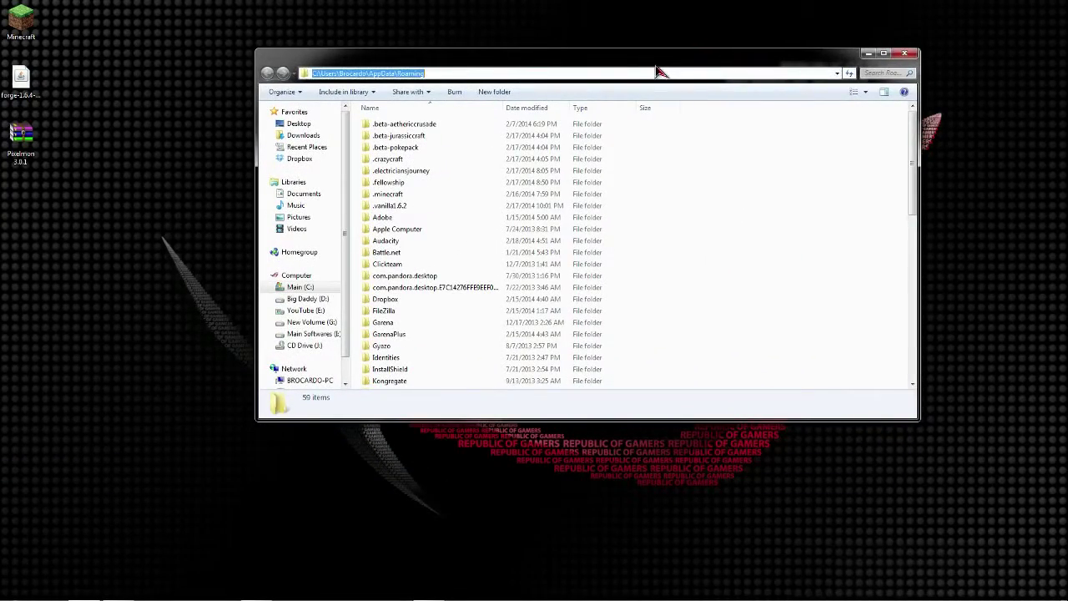
double_click(664, 56)
double_click(676, 15)
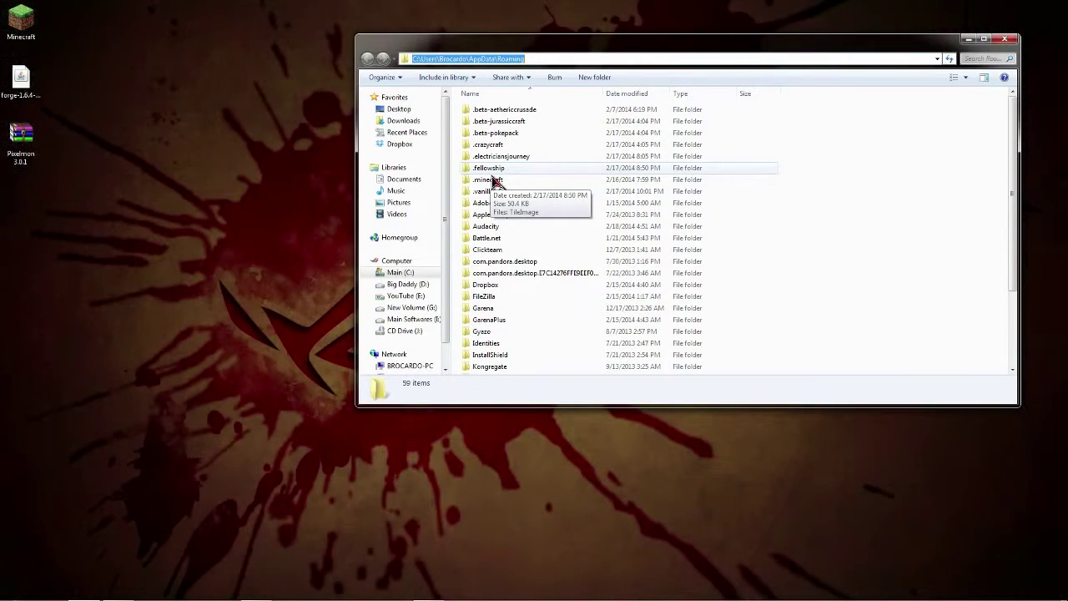
- Open %appdata% through Win+R, then close the duplicate Roaming window
key(super+r)
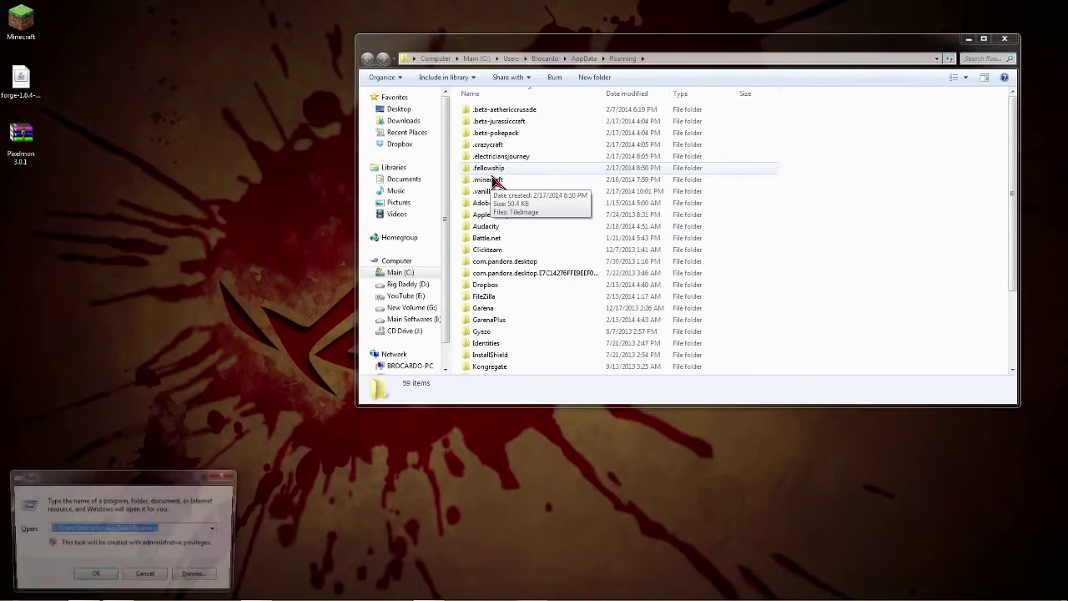
click(182, 529)
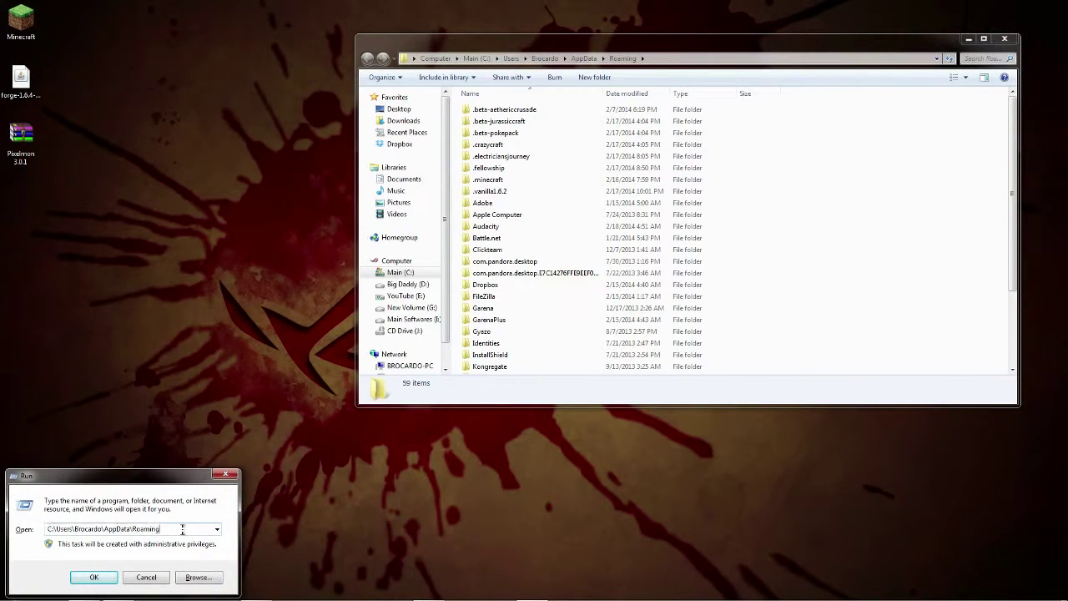
key(ctrl+a)
text(%app)
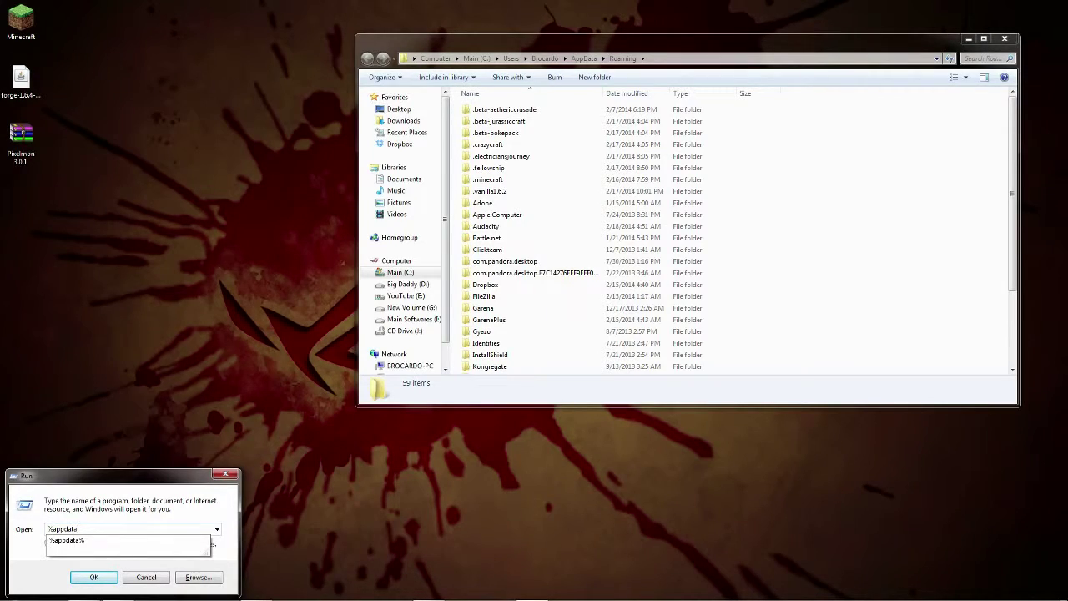
text(%)
key(Return)
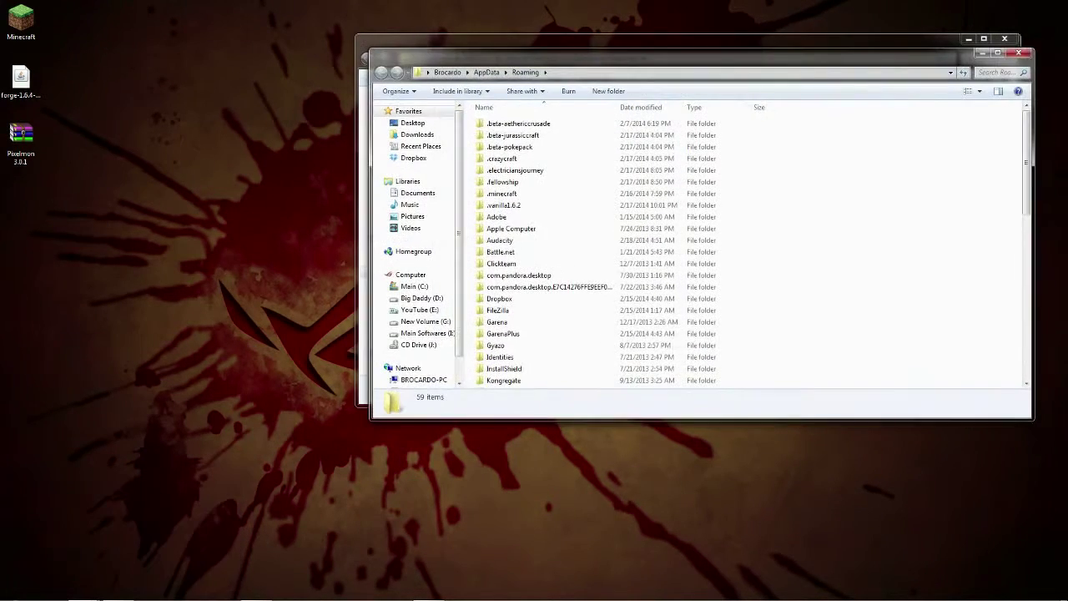
mouse_move(547, 57)
mouse_down()
mouse_move(708, 120)
mouse_move(639, 147)
mouse_move(620, 110)
mouse_up()
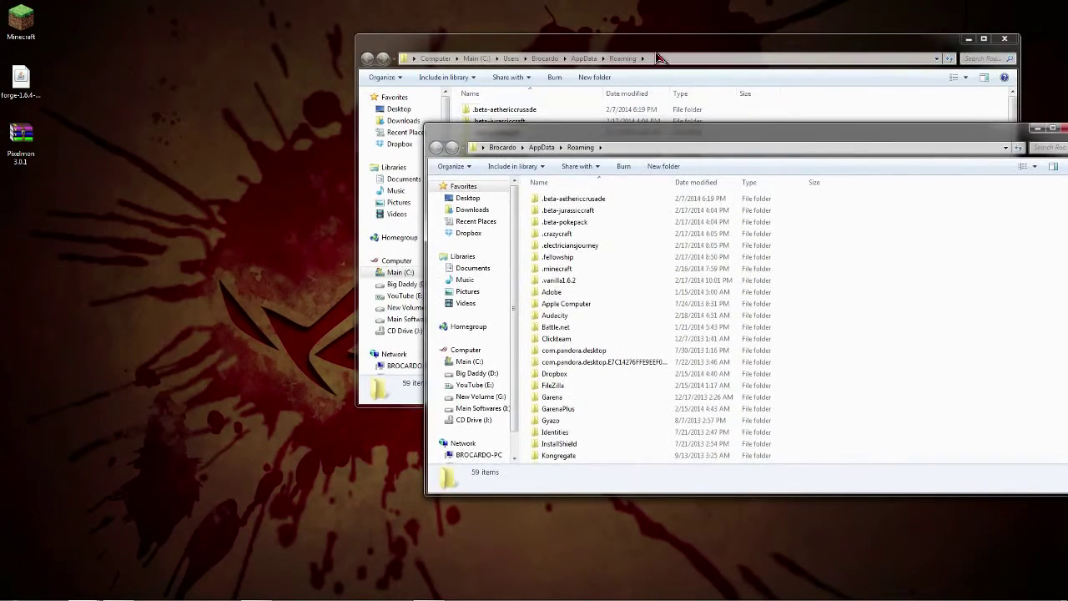
drag(660, 58, 537, 44)
click(883, 26)
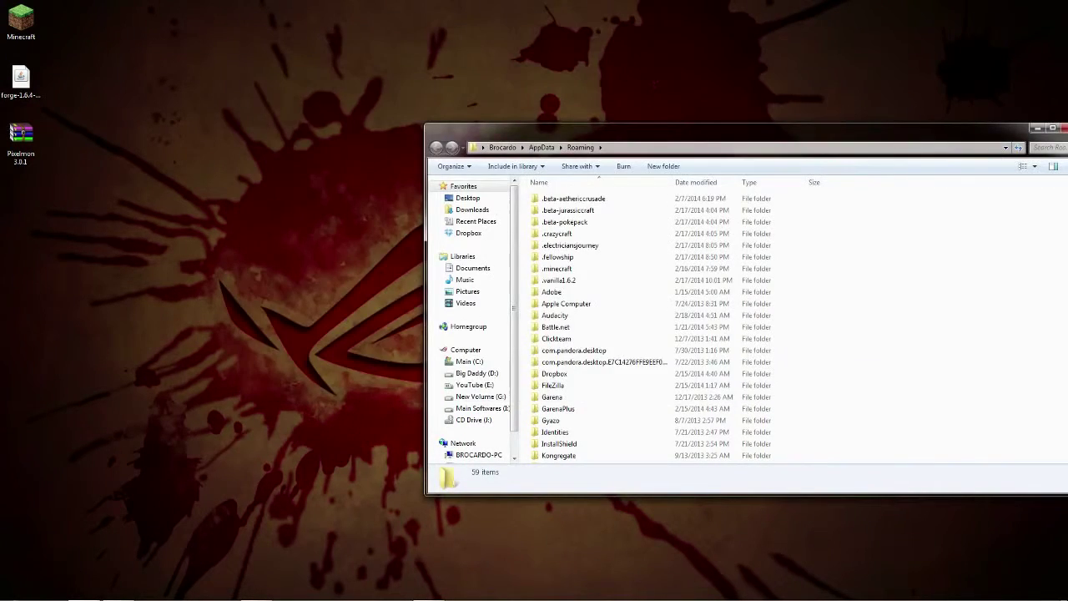
- Open the .minecraft folder and return to Roaming
drag(819, 143, 700, 75)
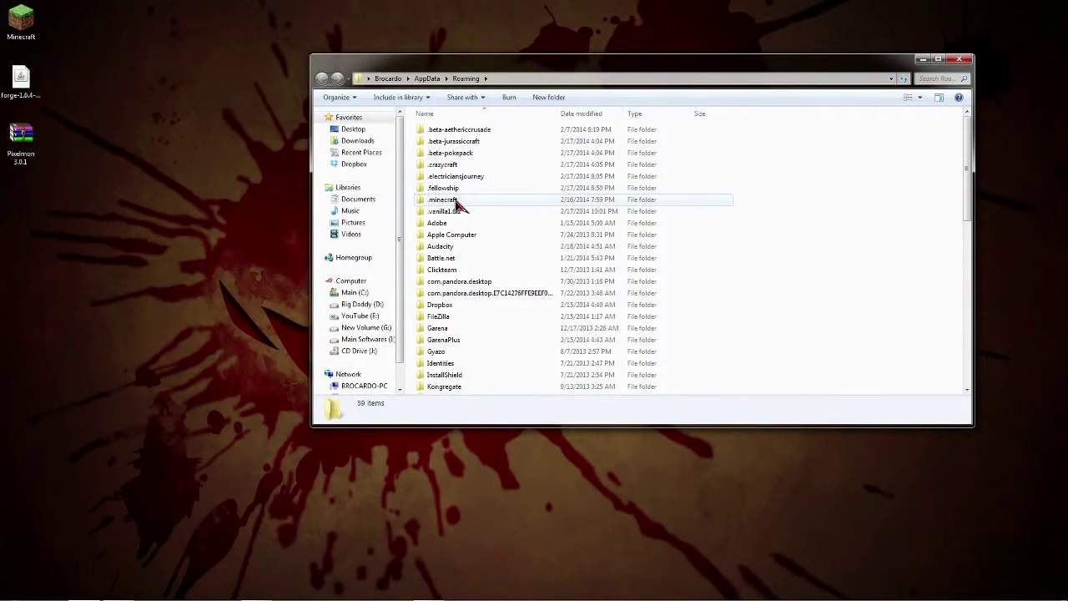
double_click(458, 201)
click(321, 80)
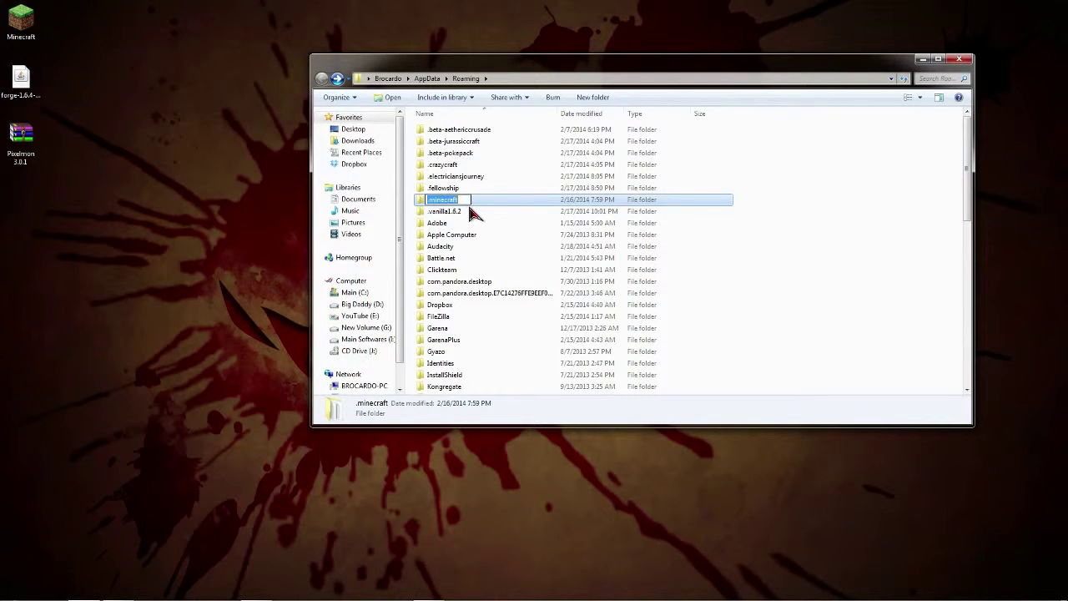
- Create a desktop folder named 'BackUp Minecraft' and open it to confirm it's empty
right_click(454, 201)
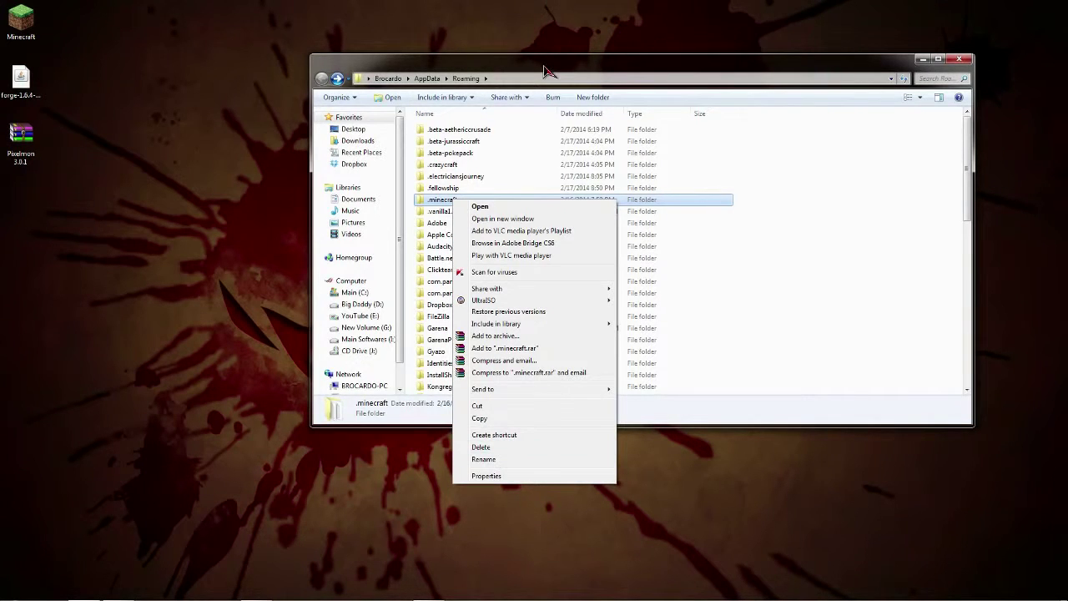
drag(543, 71, 513, 55)
right_click(119, 242)
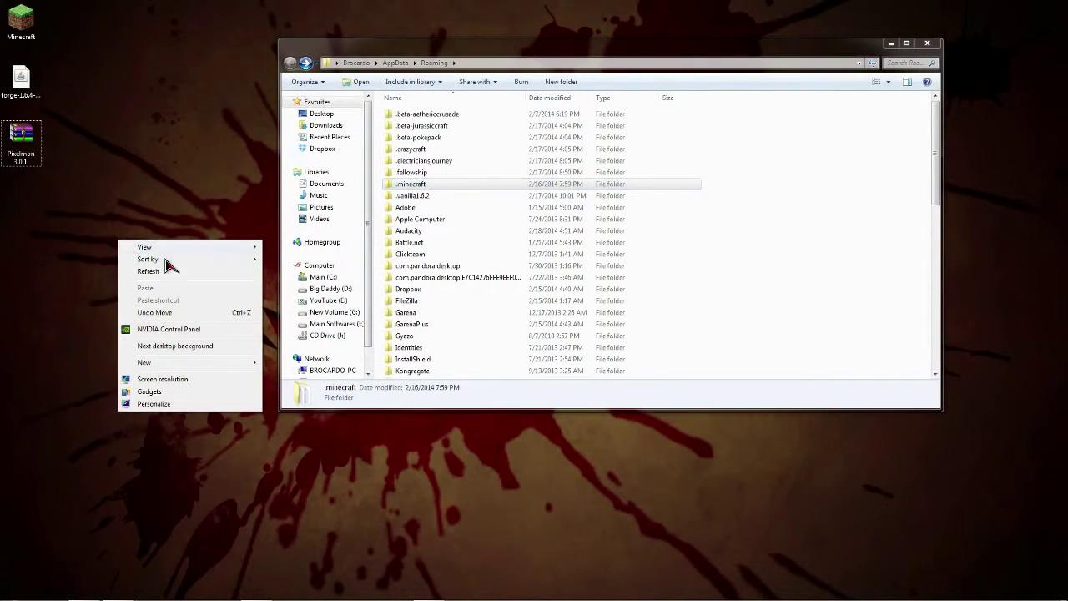
mouse_move(167, 367)
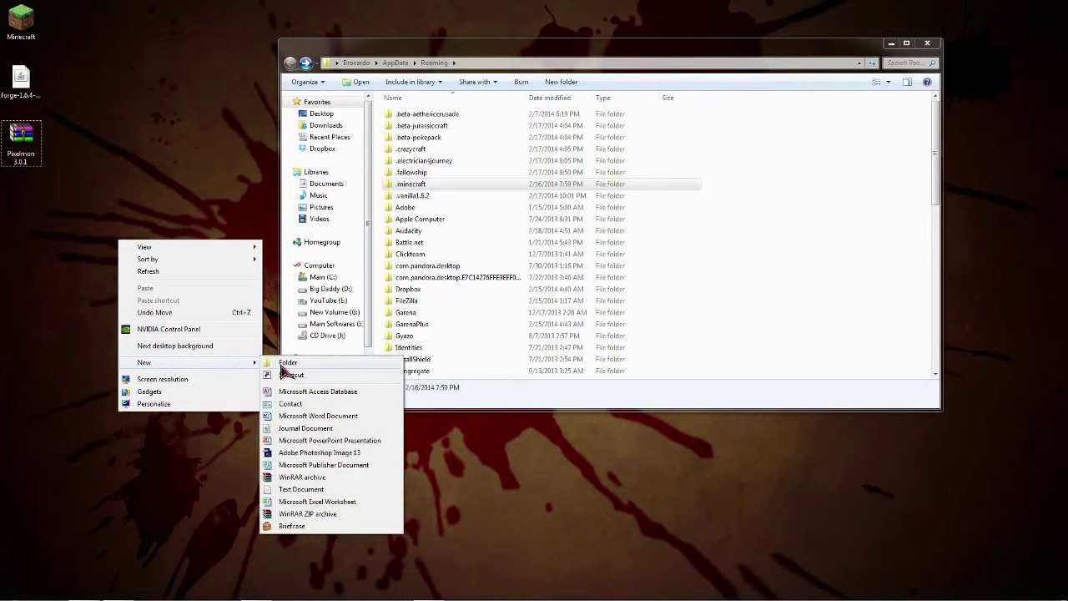
click(271, 362)
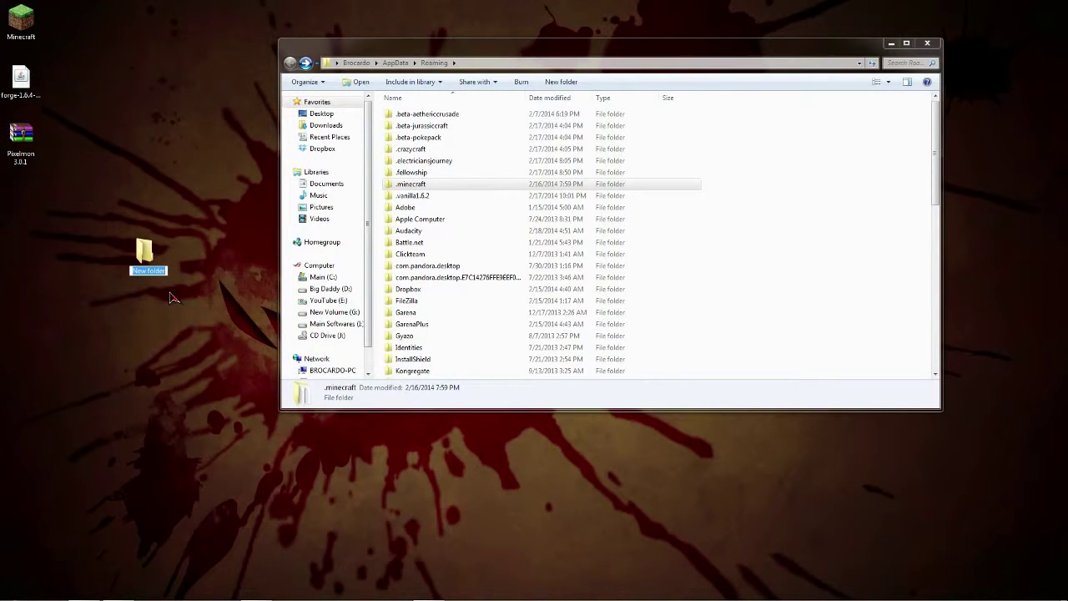
text(BackUp)
text( Minecraft)
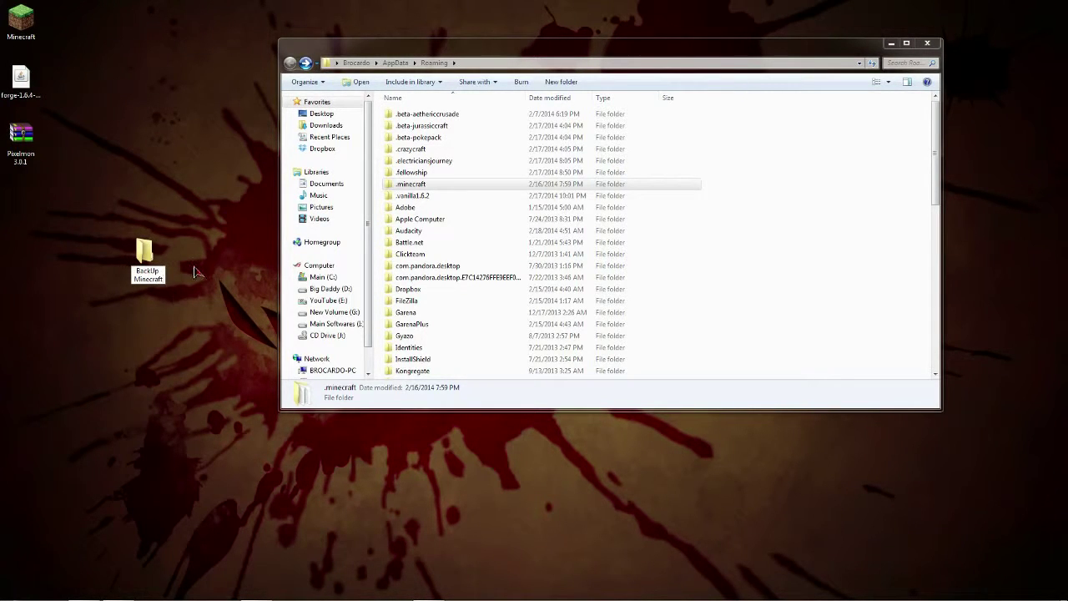
key(Return)
double_click(144, 254)
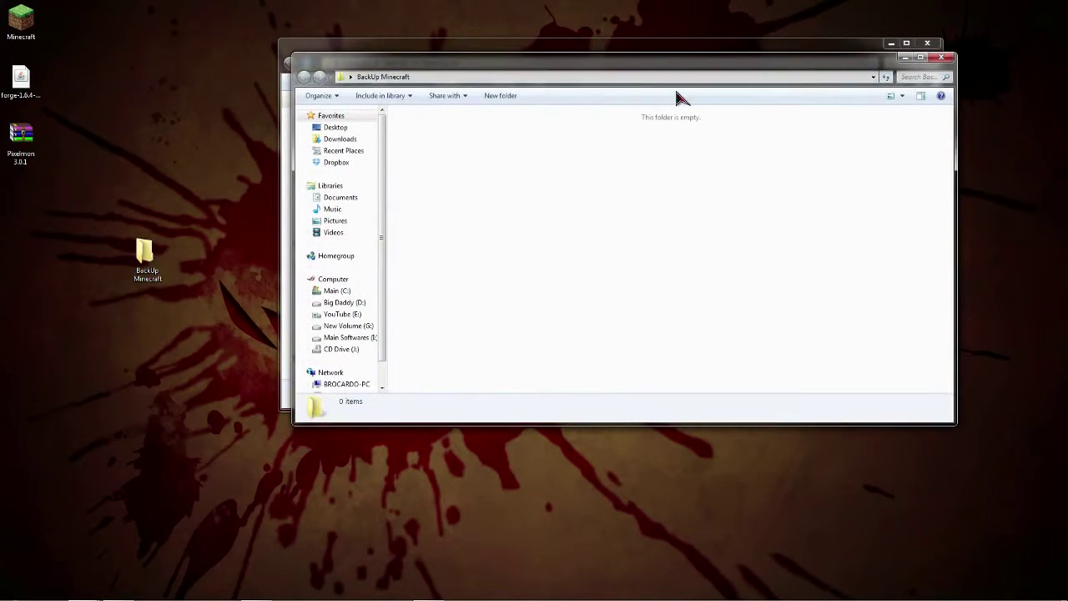
click(495, 50)
- Cut .minecraft from Roaming and paste it into BackUp Minecraft, confirming the move
right_click(420, 188)
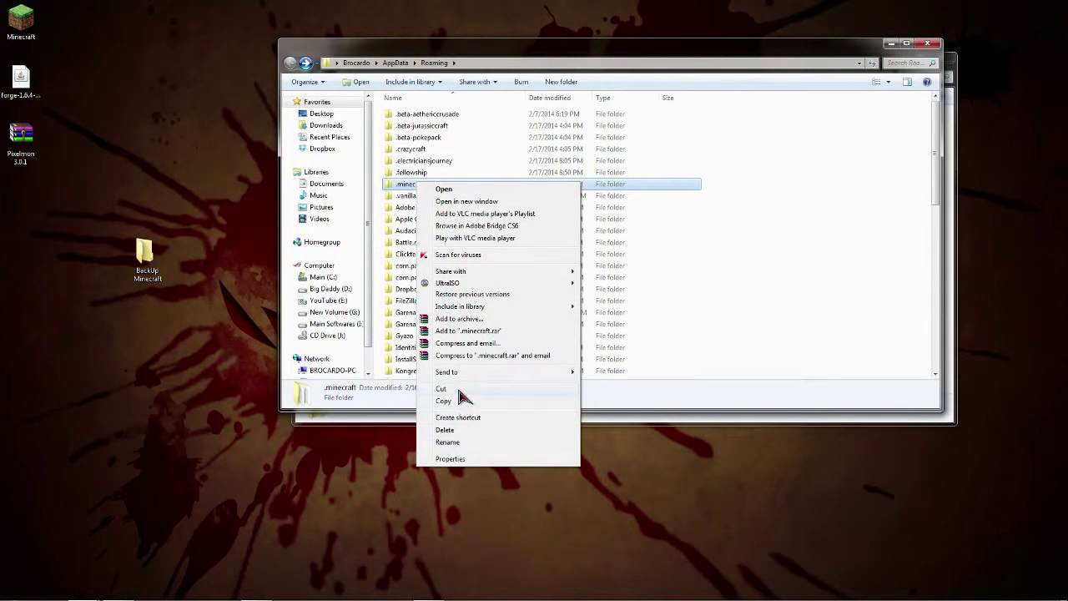
click(458, 389)
drag(868, 63, 997, 345)
right_click(649, 219)
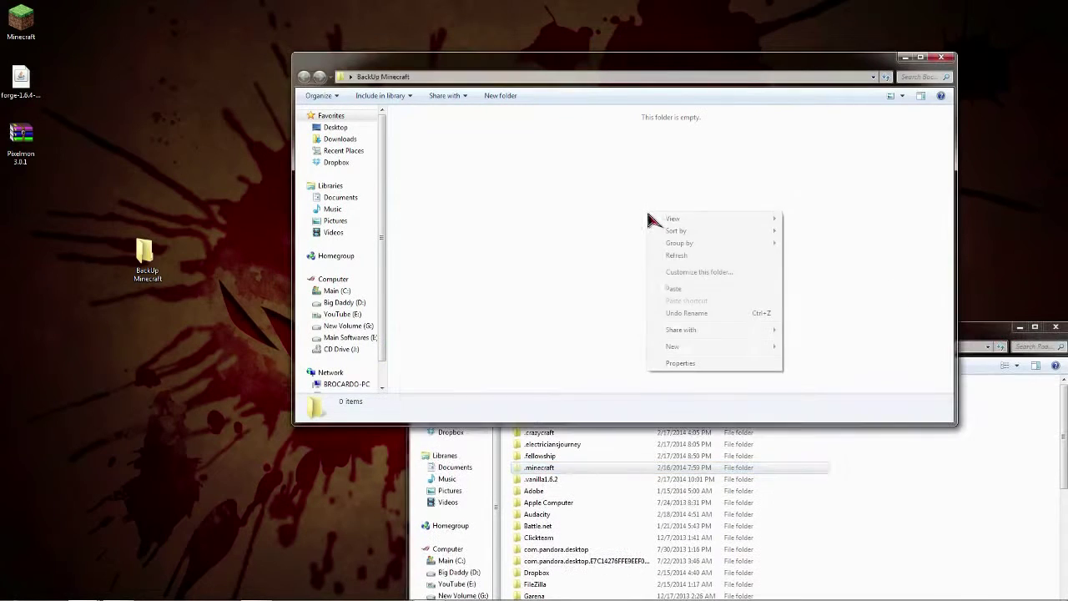
click(685, 289)
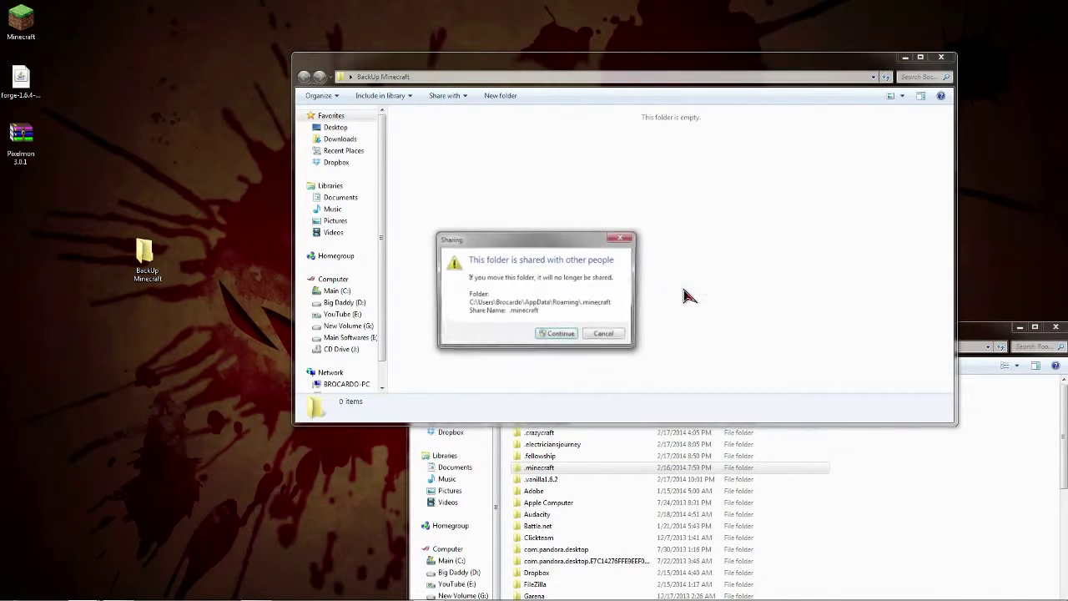
click(557, 335)
- Close the BackUp Minecraft window, move its folder to the desktop's left edge, and launch Minecraft
drag(660, 73, 508, 39)
drag(585, 329, 585, 152)
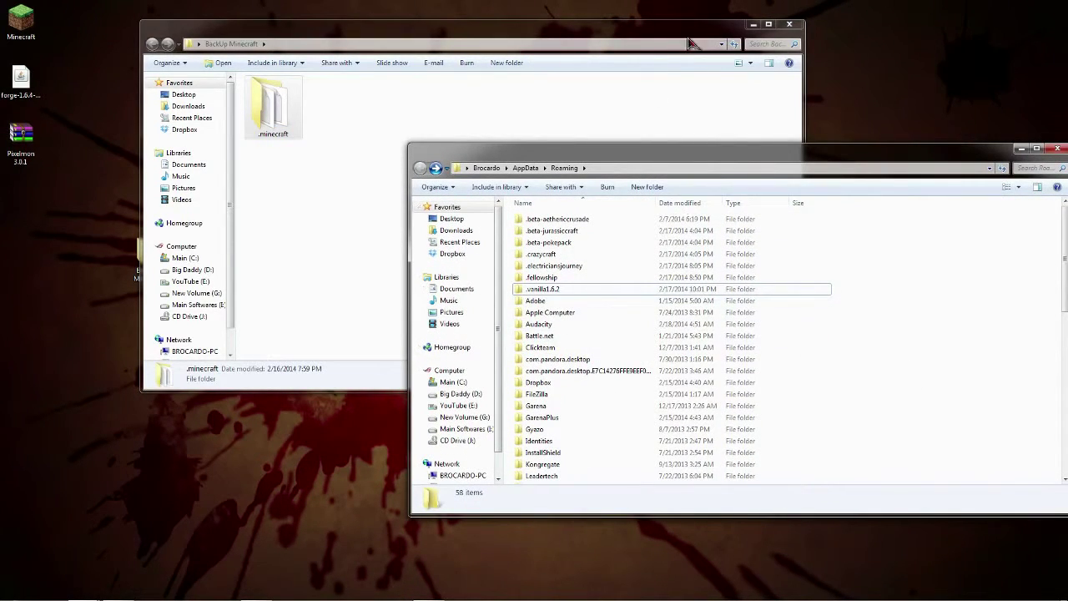
click(790, 24)
mouse_move(146, 254)
mouse_down()
mouse_move(61, 248)
mouse_move(21, 204)
mouse_up()
mouse_move(517, 164)
mouse_down()
mouse_move(485, 163)
mouse_move(382, 102)
mouse_up()
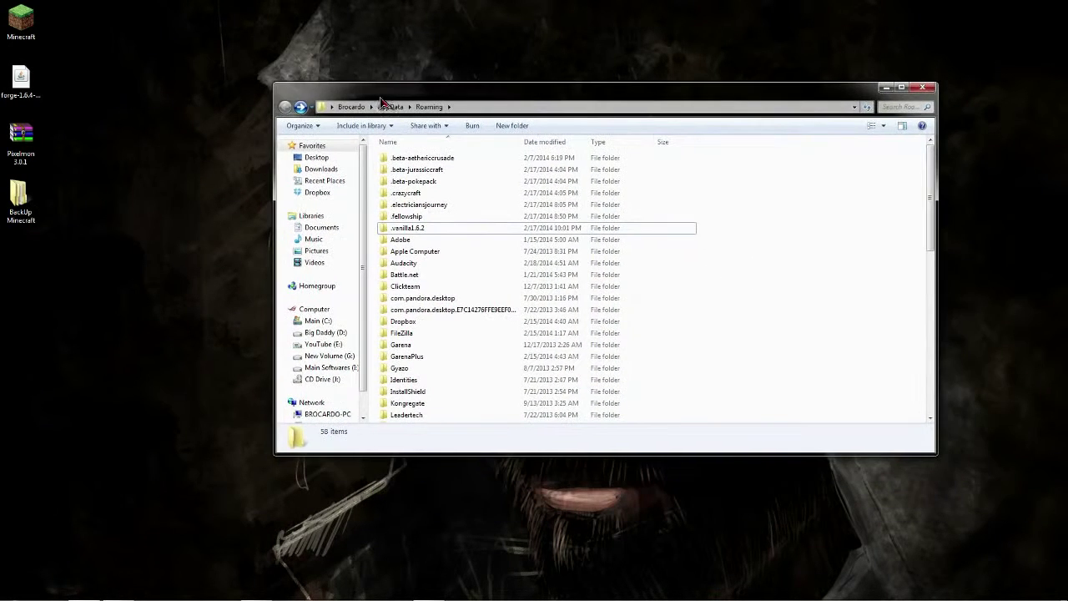
double_click(38, 32)
- Create a launcher profile named 1.6.4 using release 1.6.4 and start the game with it
click(564, 315)
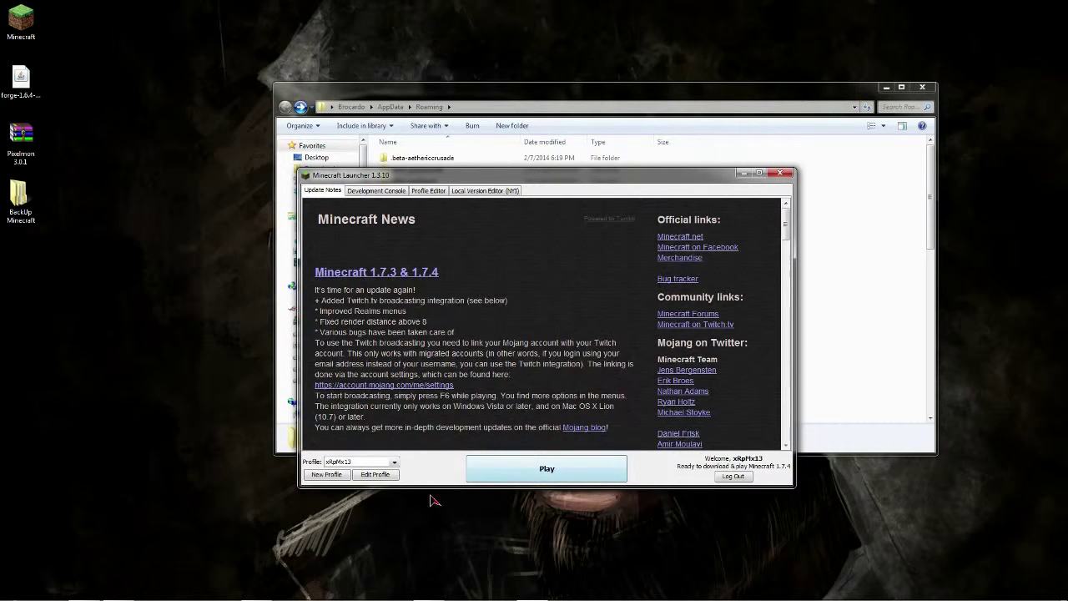
click(338, 477)
triple_click(575, 241)
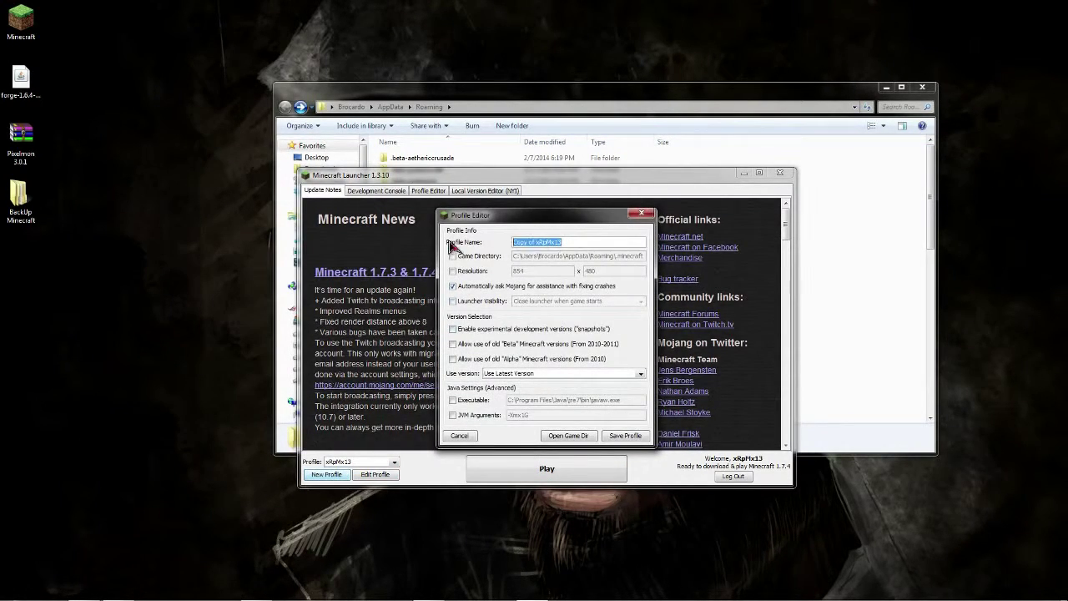
text(1.6.4)
click(595, 374)
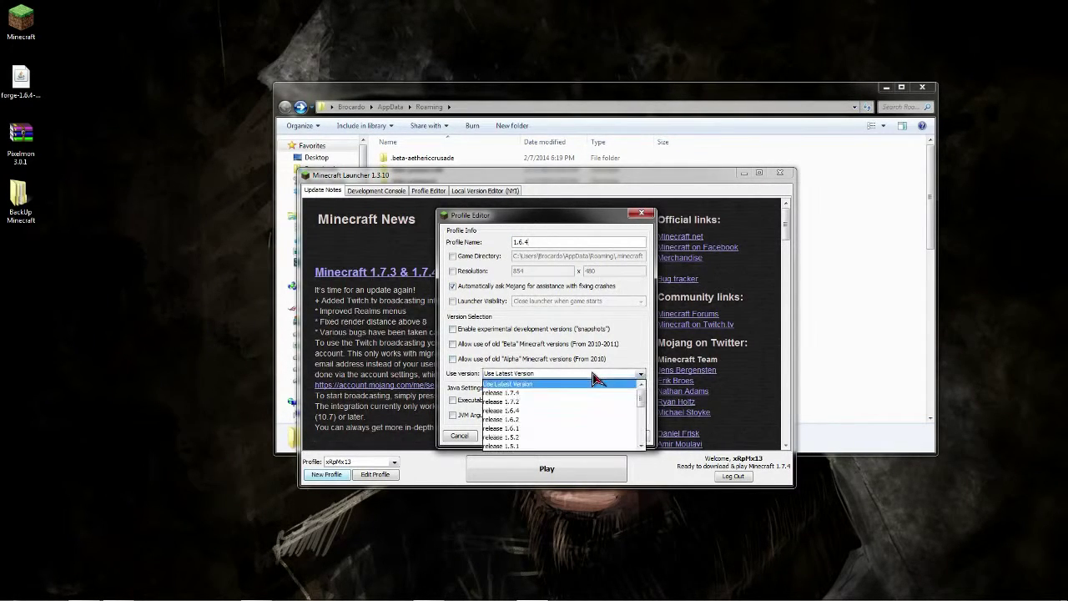
click(551, 412)
click(622, 435)
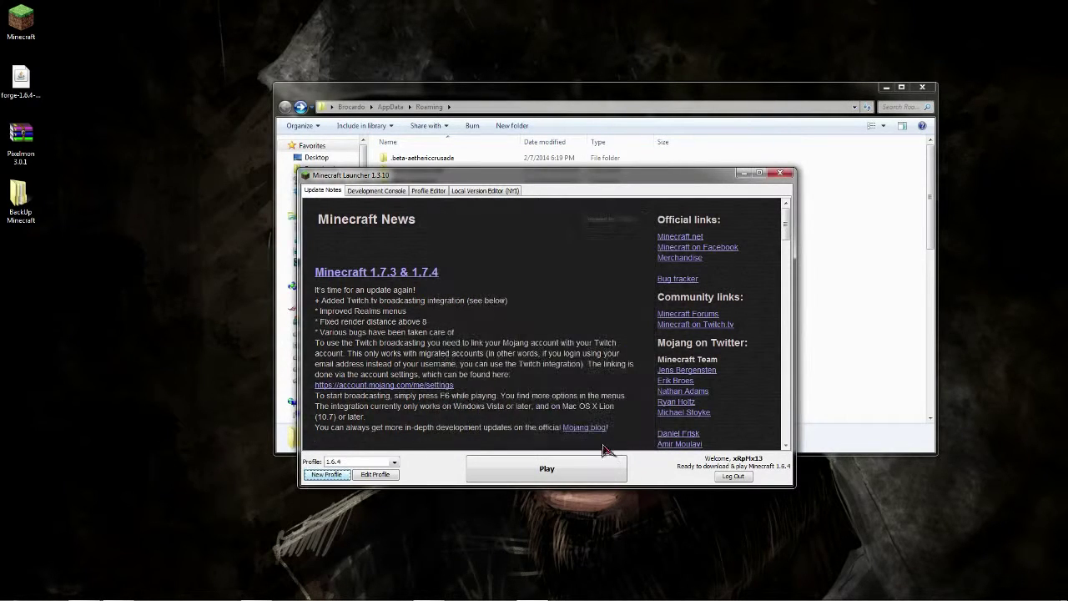
click(519, 476)
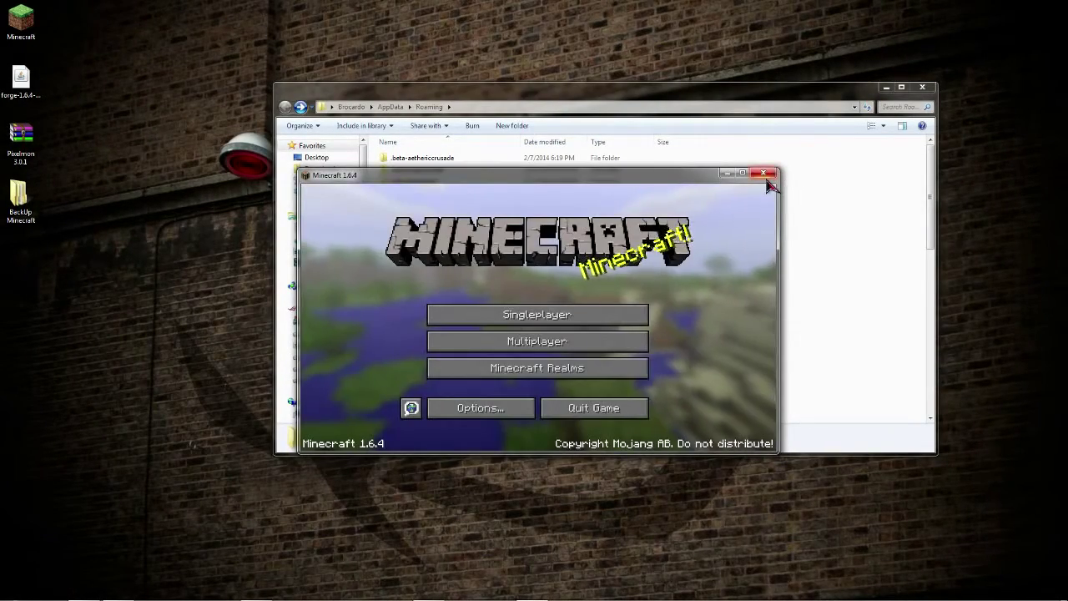
- Close the running Minecraft 1.6.4 game window
click(765, 175)
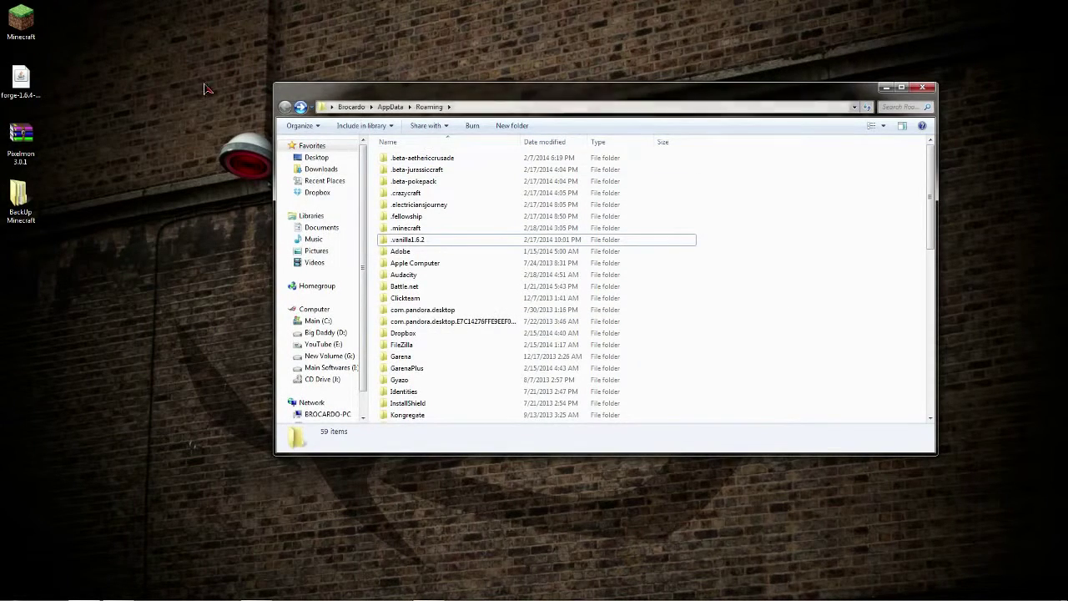
- Install the Forge 9.11.1.965 client into .minecraft, then open that folder in Explorer
drag(32, 81, 115, 100)
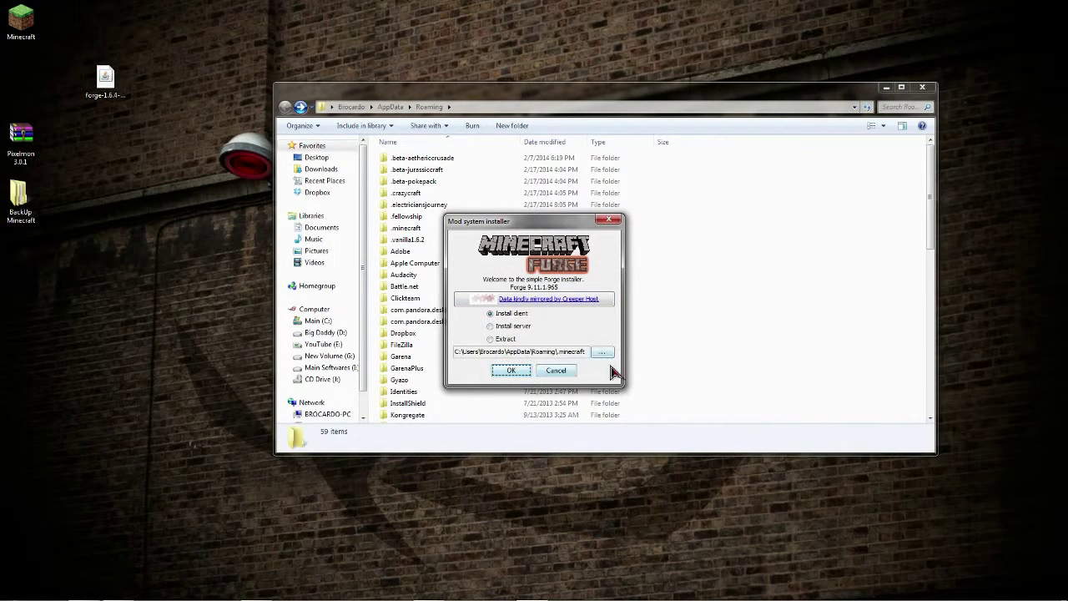
click(524, 374)
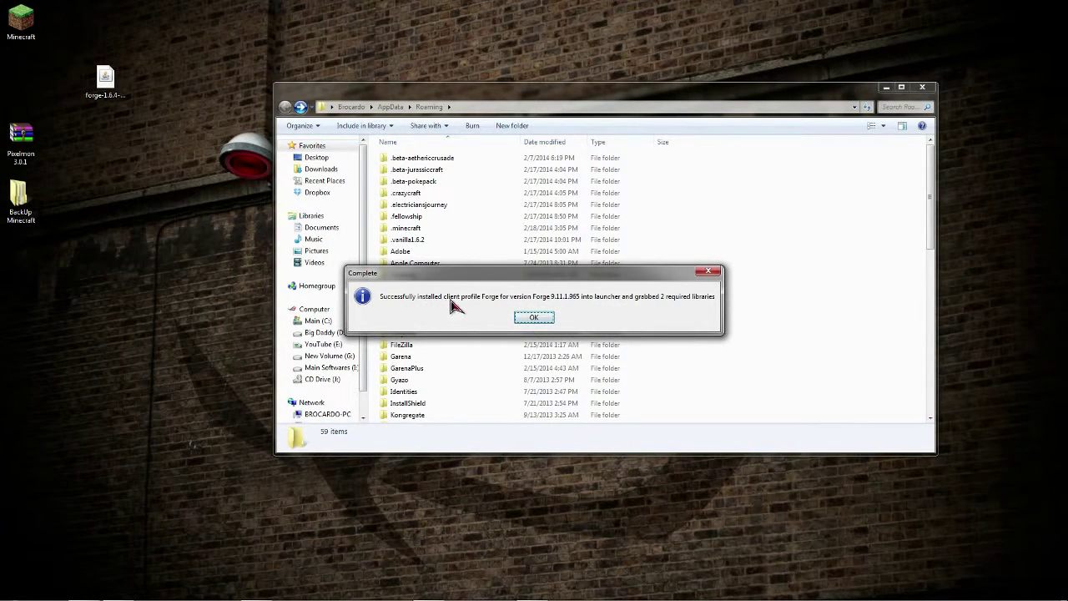
click(538, 319)
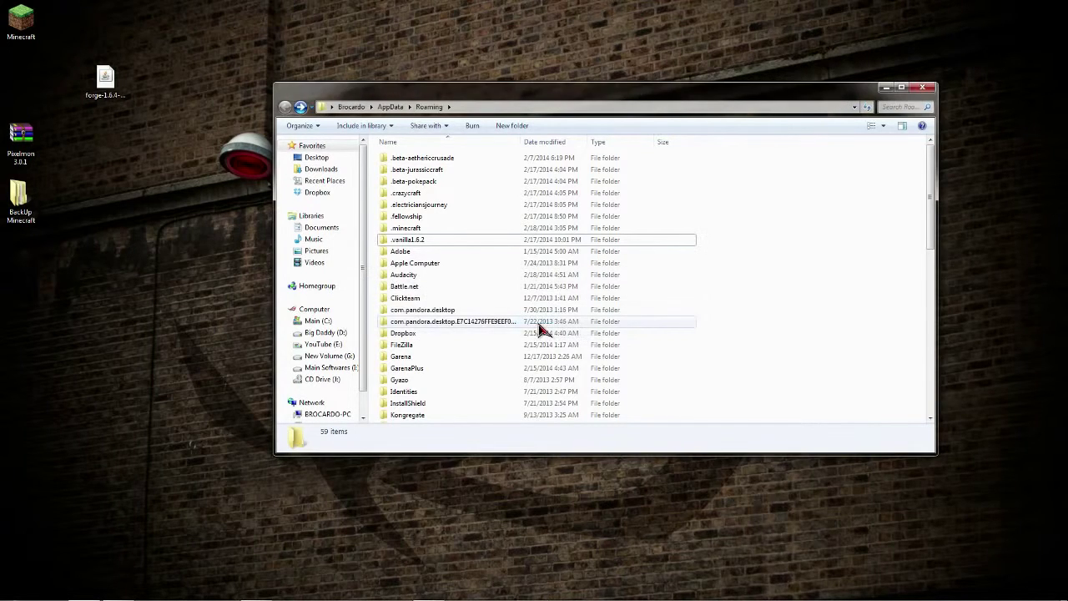
click(424, 230)
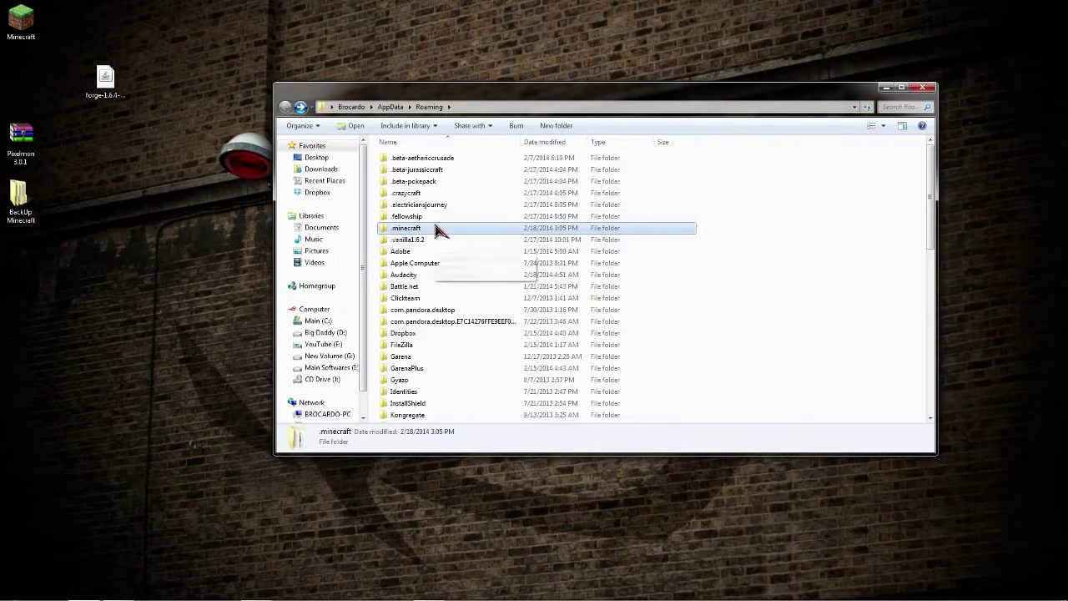
double_click(416, 232)
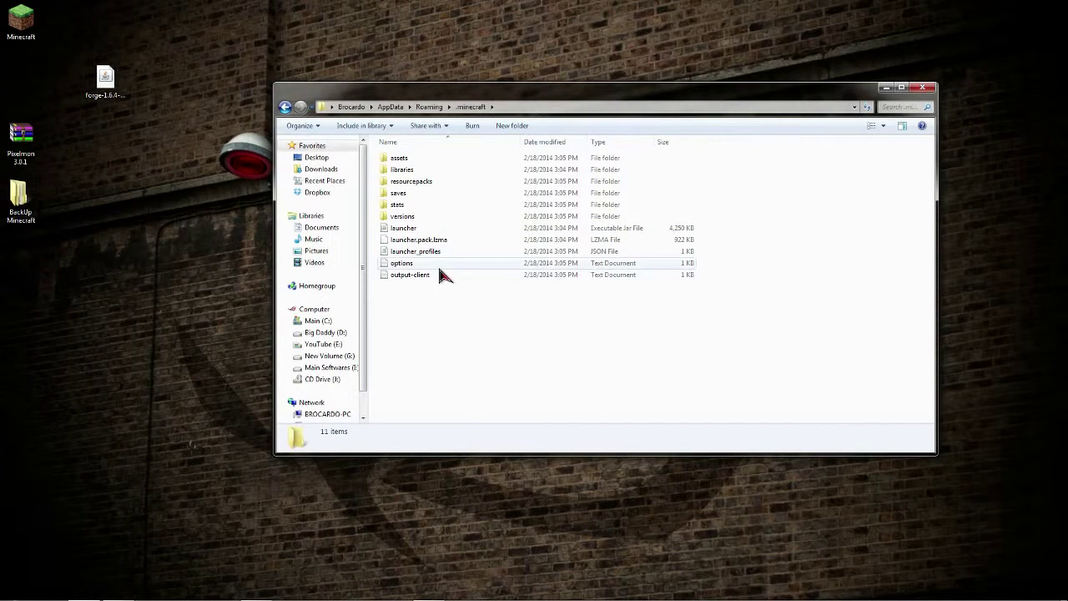
right_click(428, 345)
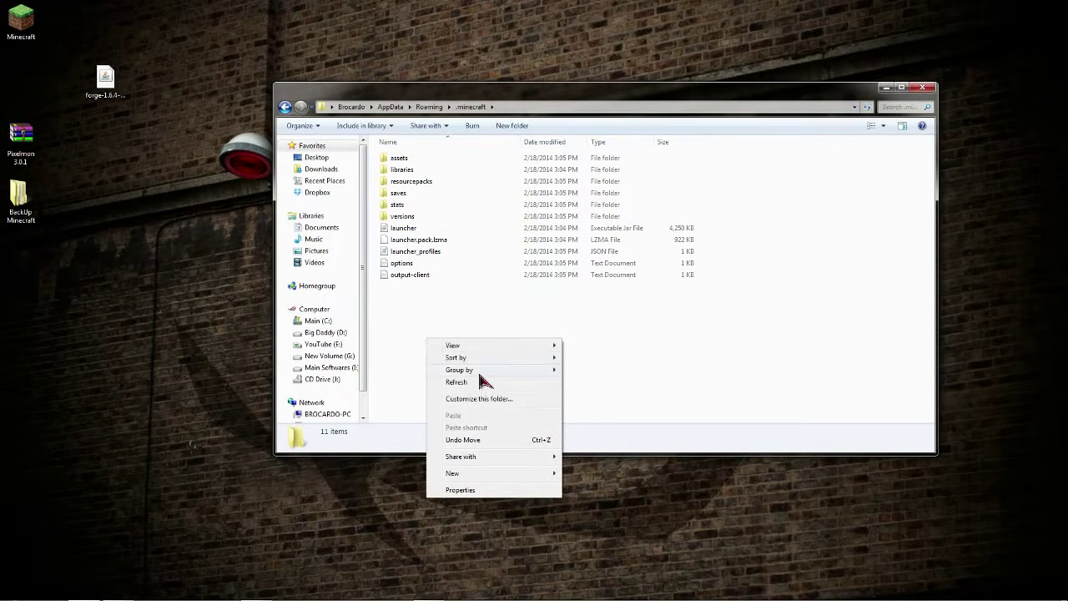
- Create a folder named mods inside .minecraft and open it
click(509, 128)
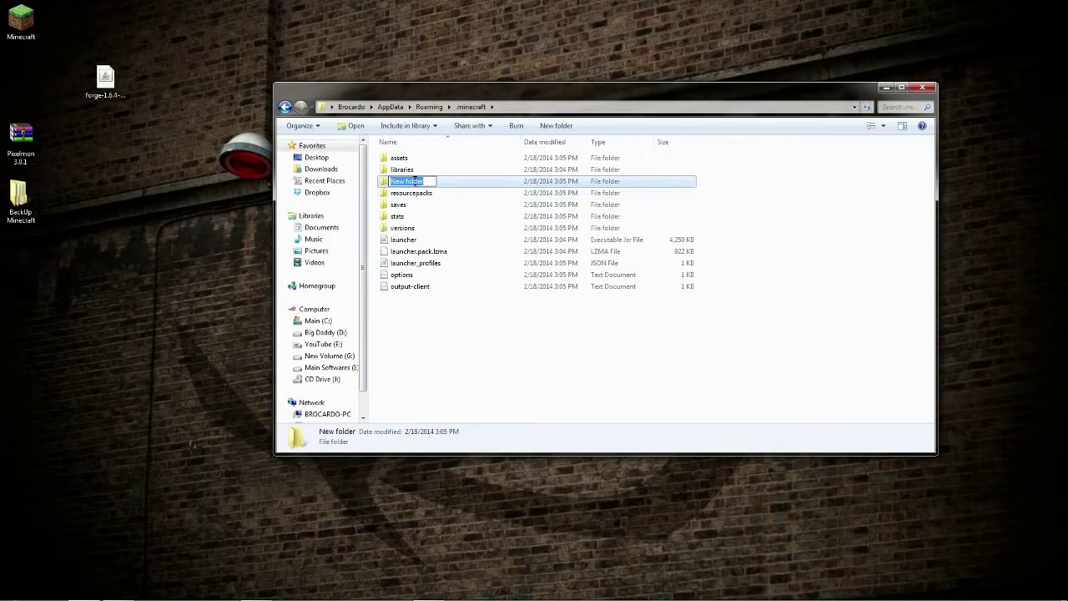
text(mods)
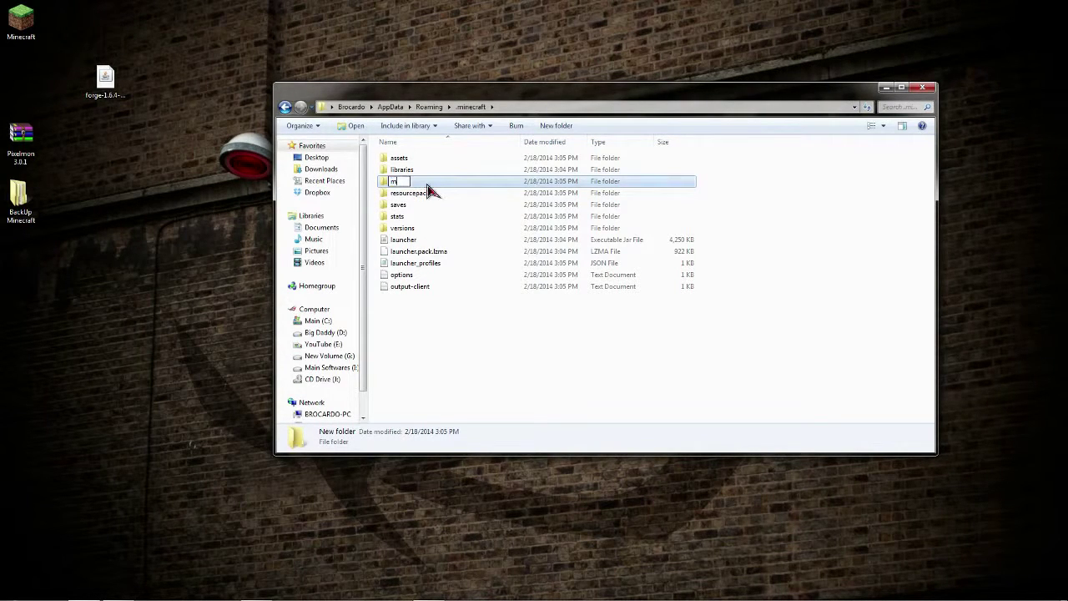
key(Return)
right_click(449, 341)
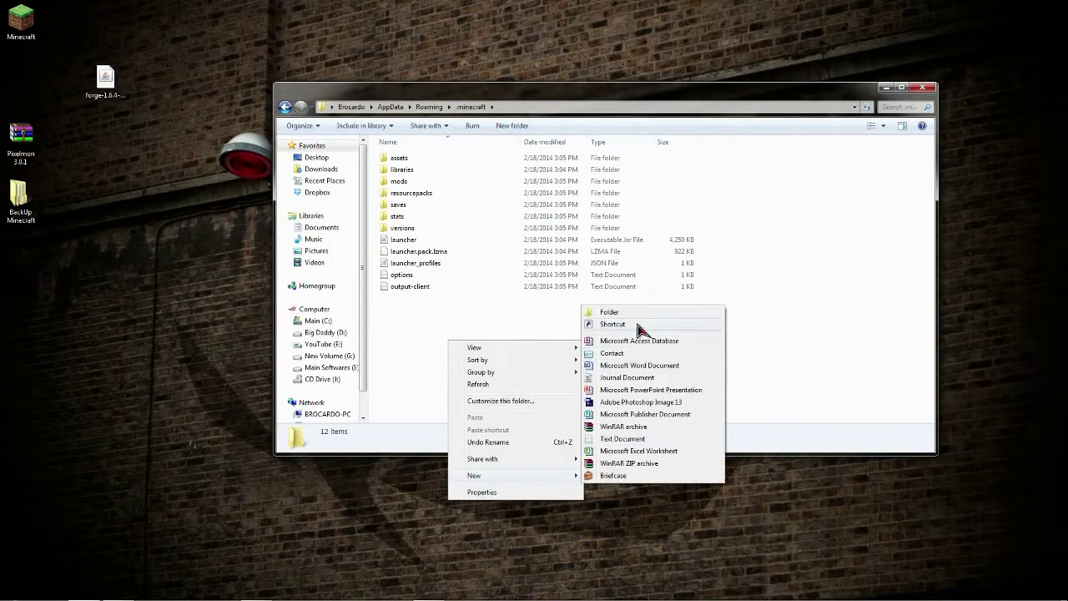
click(447, 341)
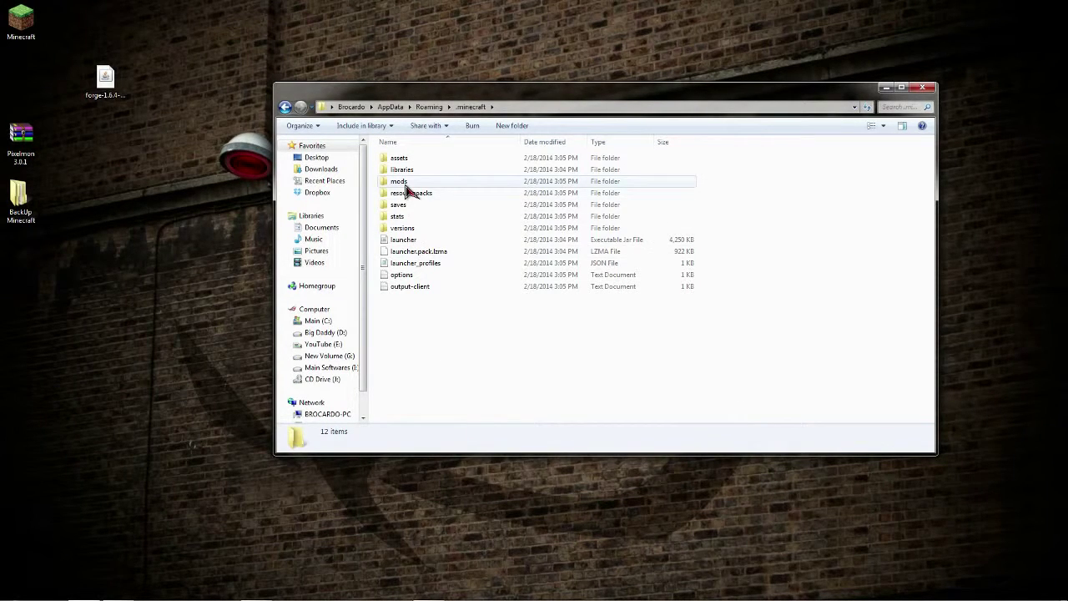
double_click(407, 182)
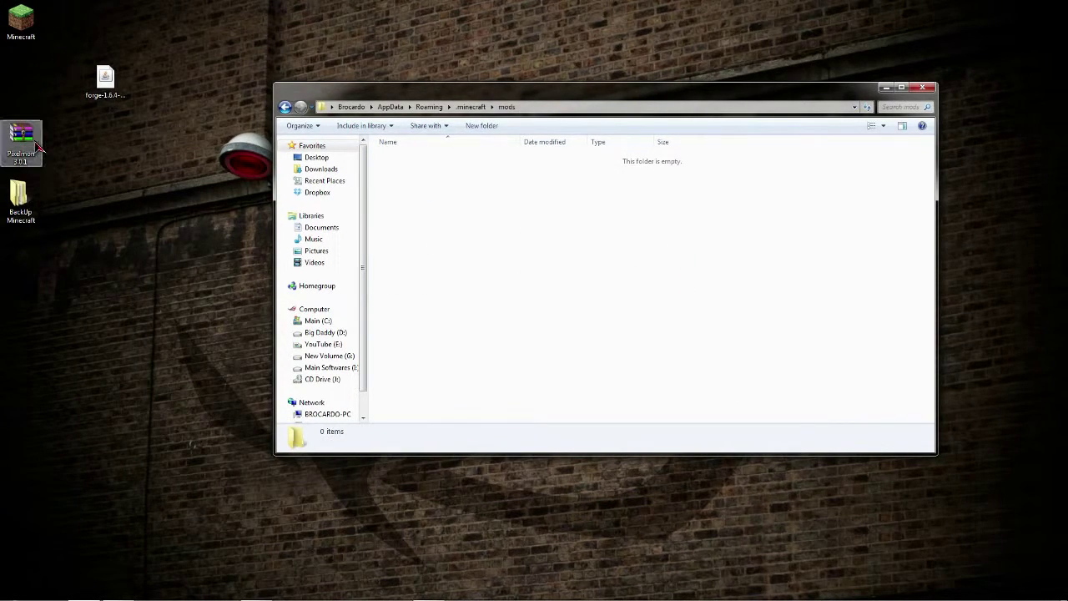
- Move the Pixelmon 3.0.1 archive from the desktop into mods and go back to .minecraft
drag(36, 147, 420, 176)
click(419, 211)
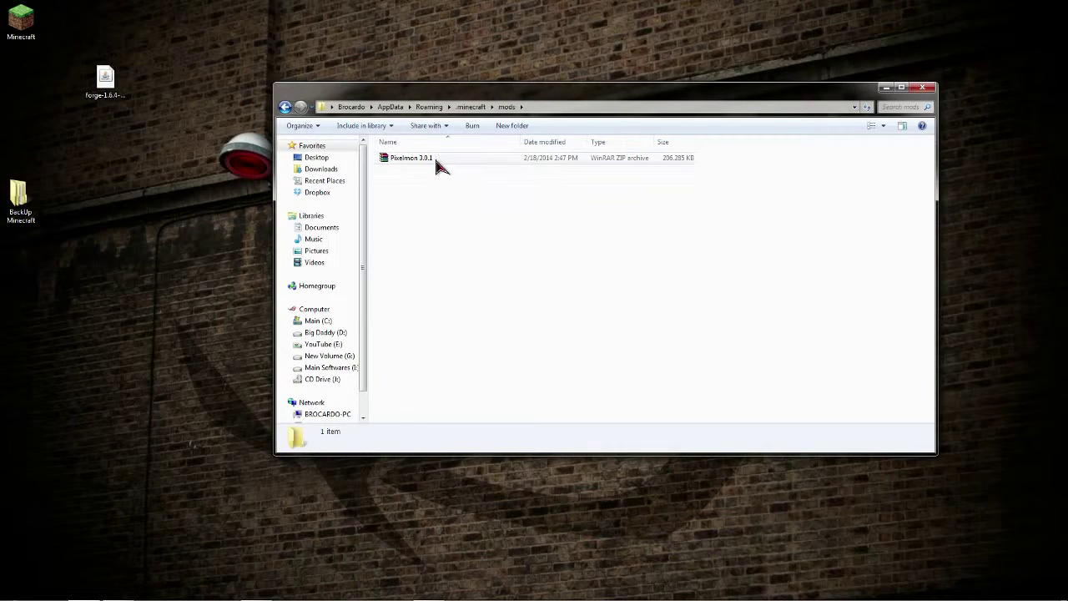
click(285, 108)
drag(106, 80, 23, 85)
click(31, 154)
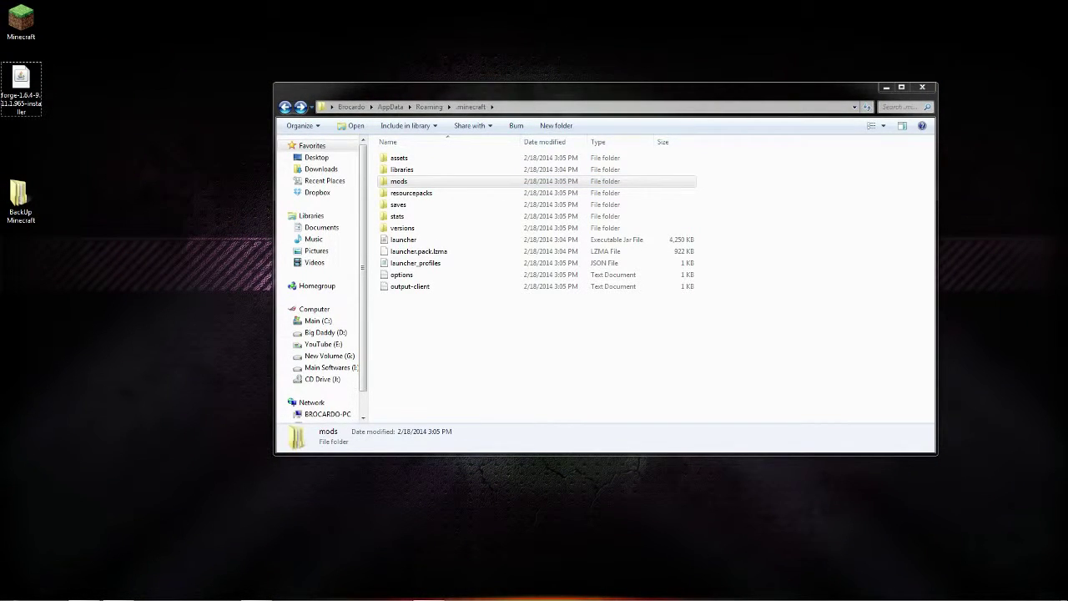
- Move the BackUp Minecraft folder up the desktop, then launch and allow the Minecraft launcher
drag(20, 197, 20, 139)
double_click(21, 23)
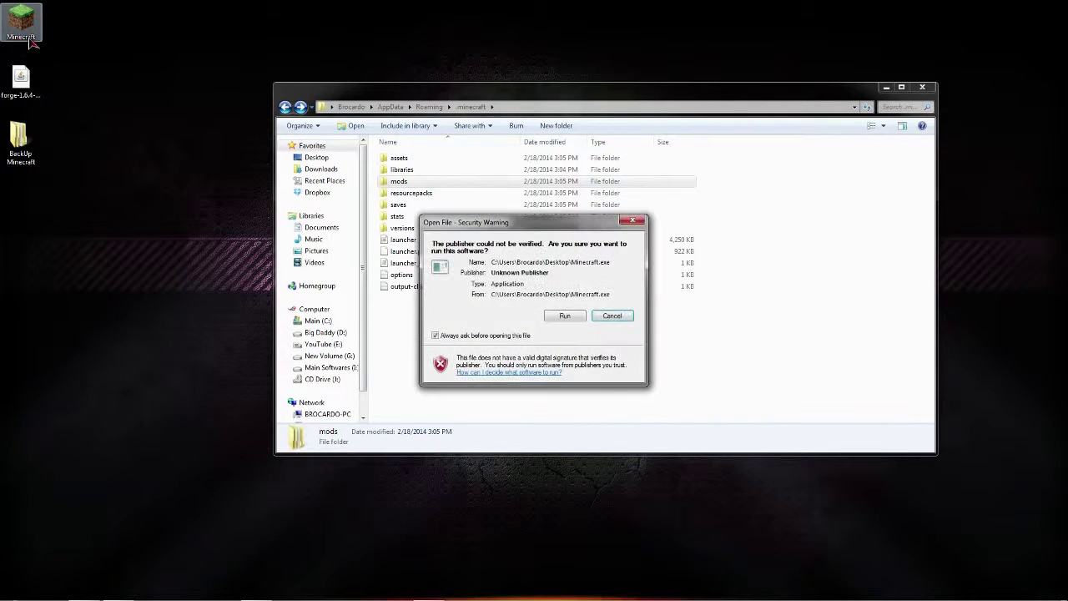
click(561, 317)
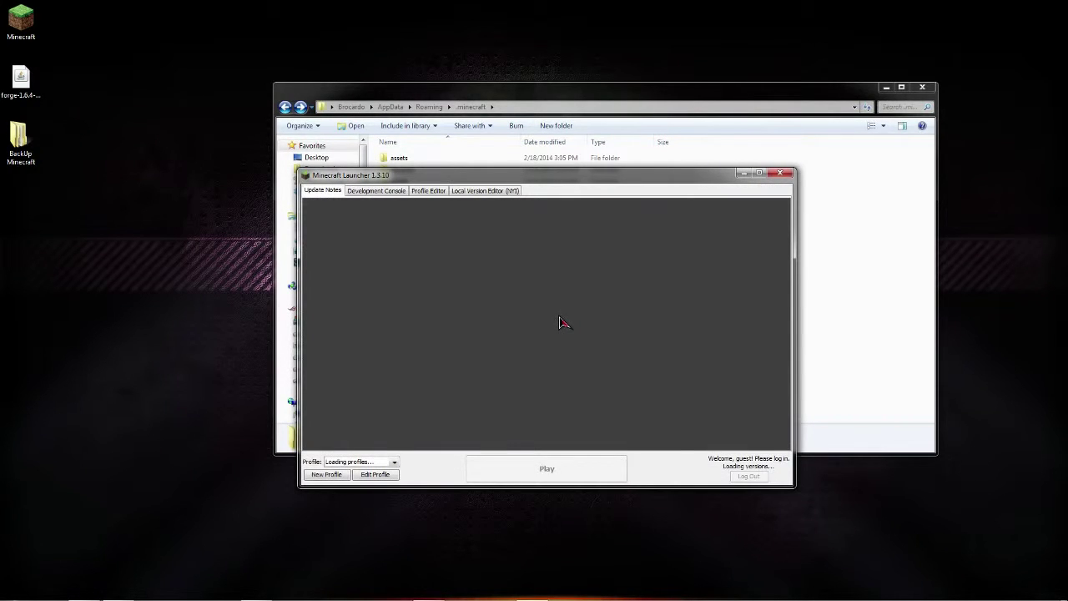
- Select the Forge profile and start the game with the logged-in account
click(395, 463)
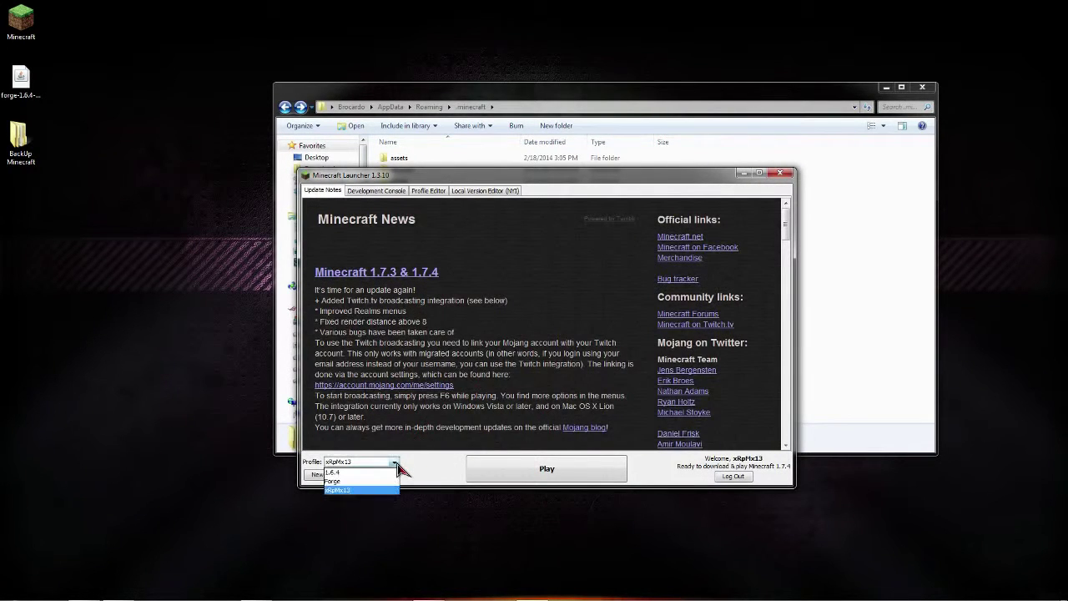
click(349, 465)
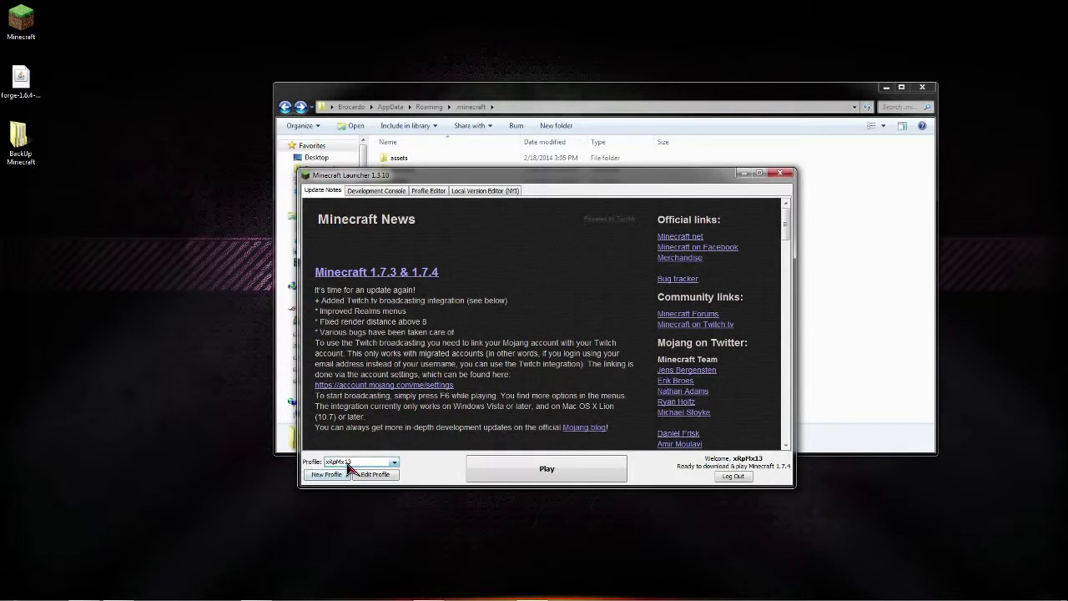
click(348, 463)
click(344, 484)
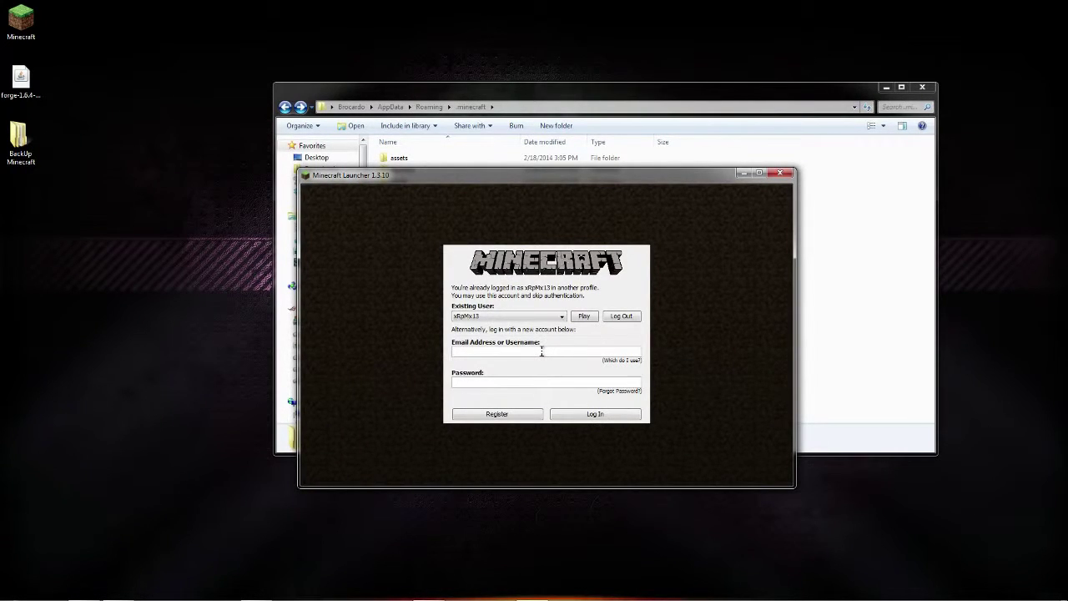
click(583, 316)
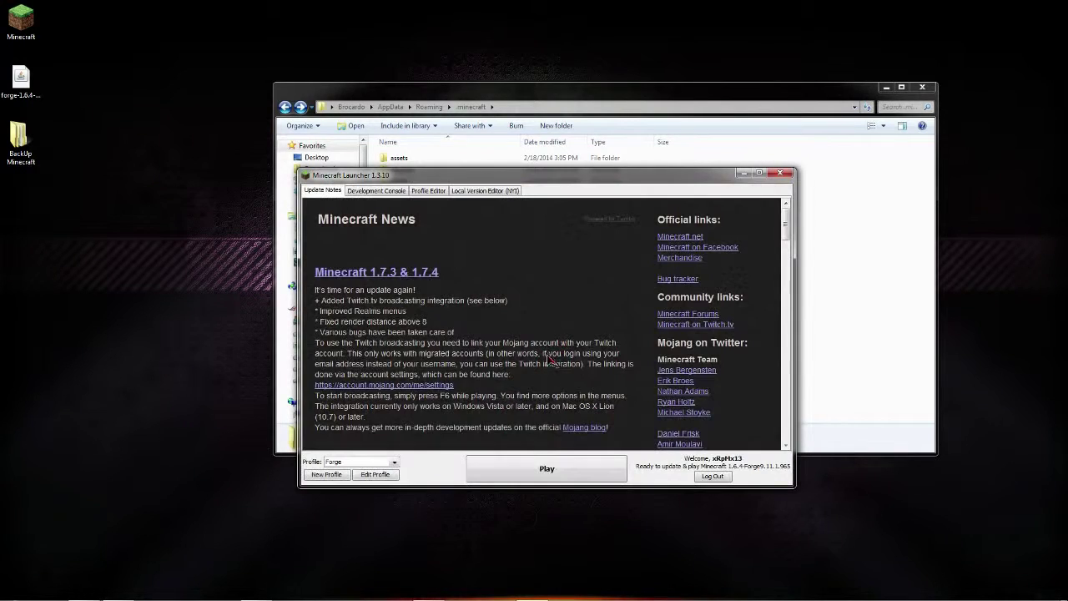
click(599, 480)
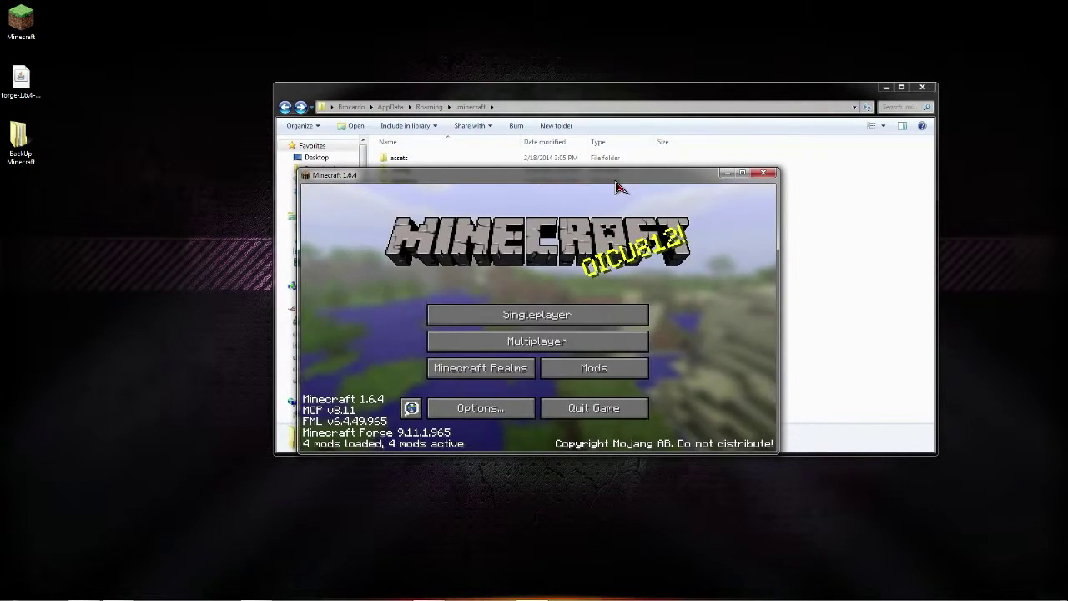
- Add a multiplayer server named GLG Pm3 at pm3.glgpixelmon.com
mouse_move(615, 185)
mouse_down()
mouse_move(605, 23)
mouse_move(601, 150)
mouse_up()
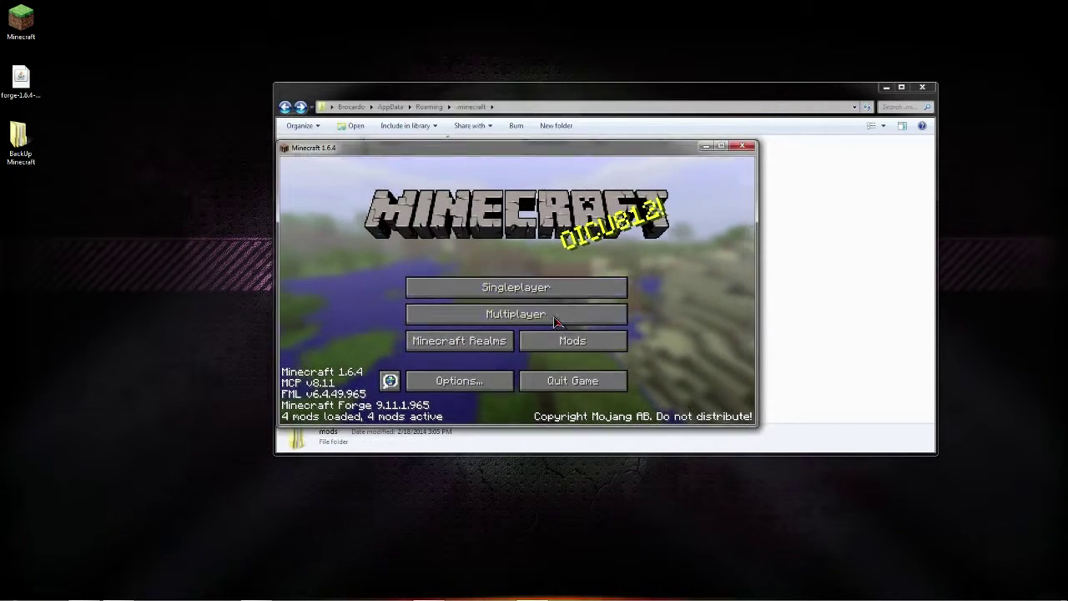
click(557, 314)
click(600, 377)
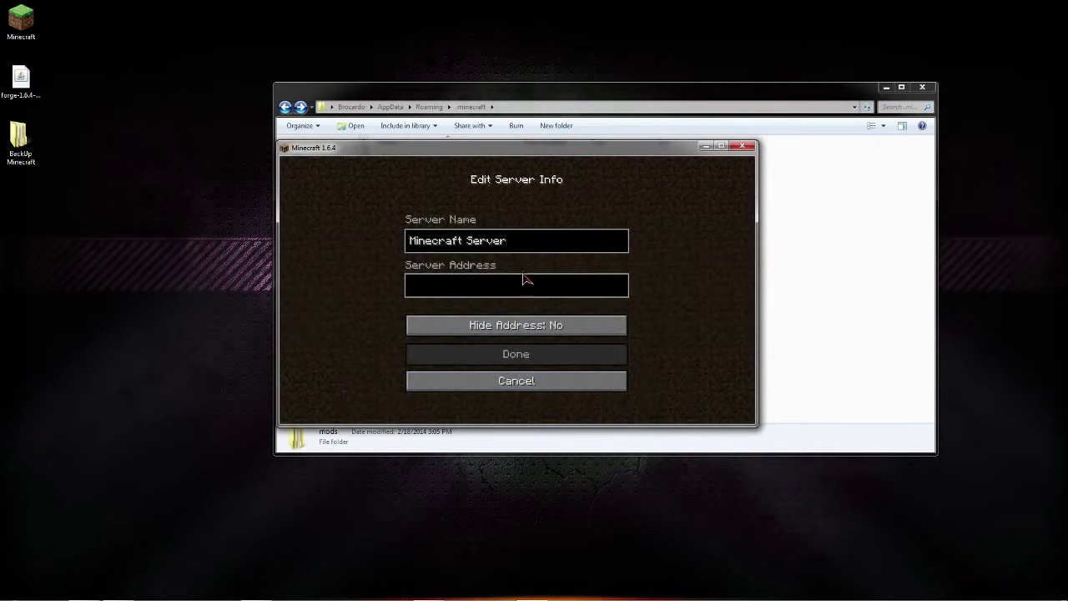
key(BackSpace)
key(BackSpace)
key(BackSpace)
text(GLG Pm3)
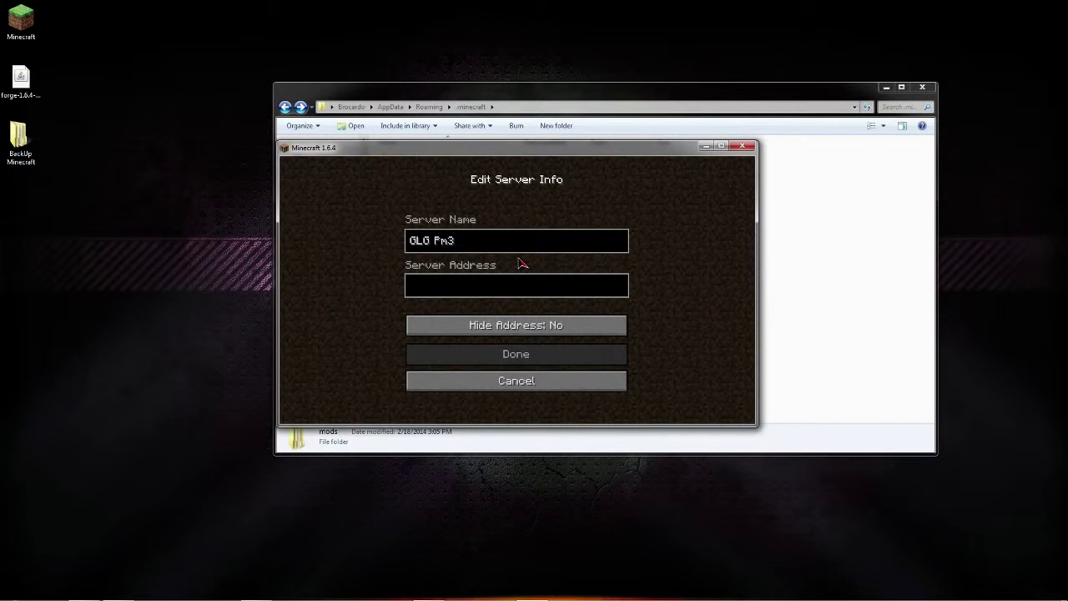
text(pm3.glgpixelmon.com)
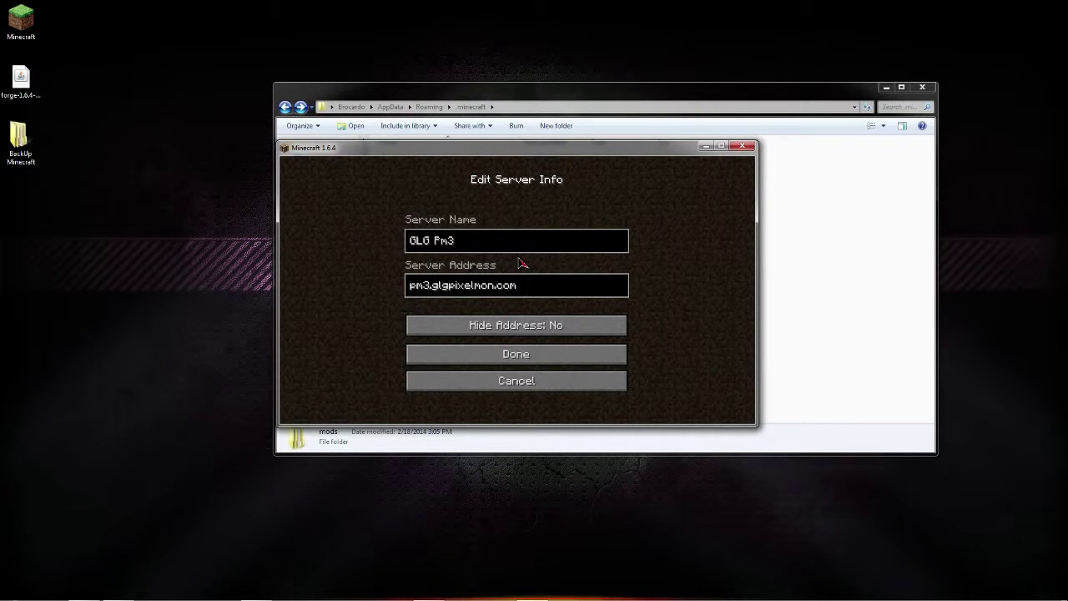
click(517, 359)
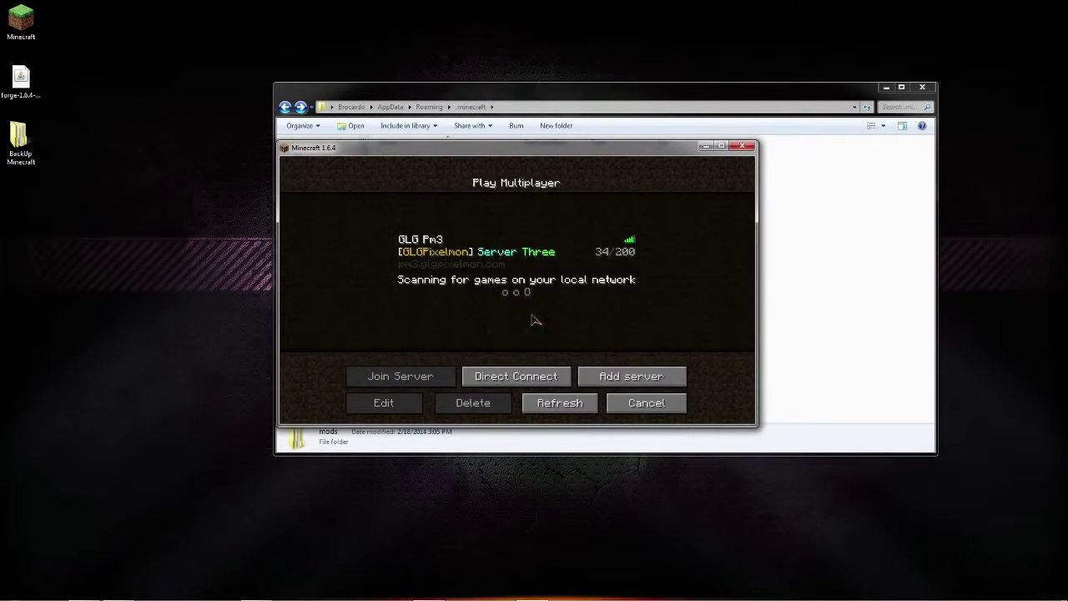
- Join the GLG Pm3 server, check the inventory, then minimize the game for Chrome
double_click(558, 265)
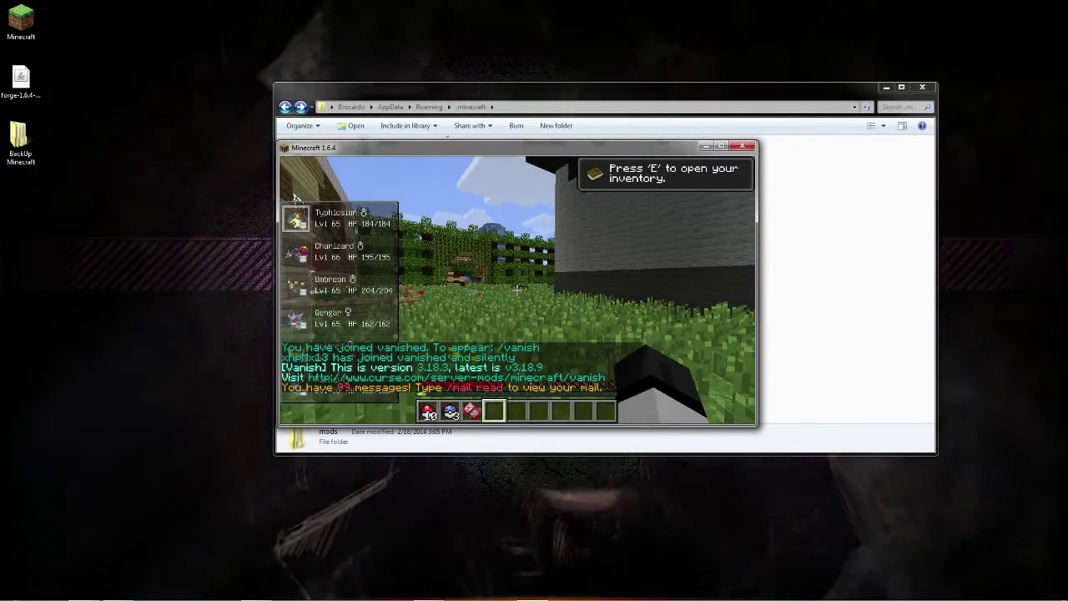
key(e)
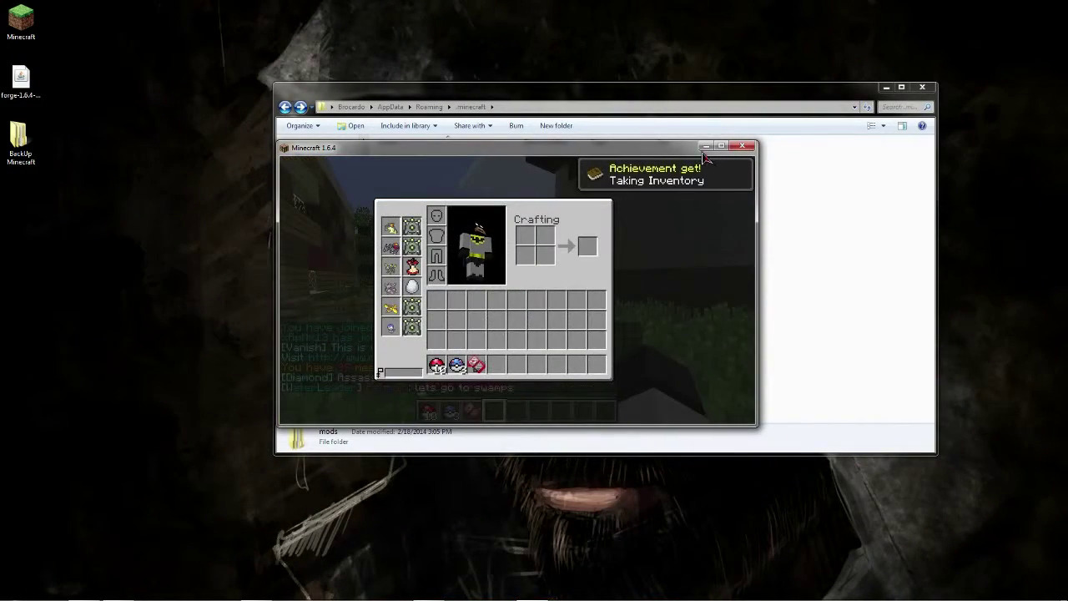
click(706, 147)
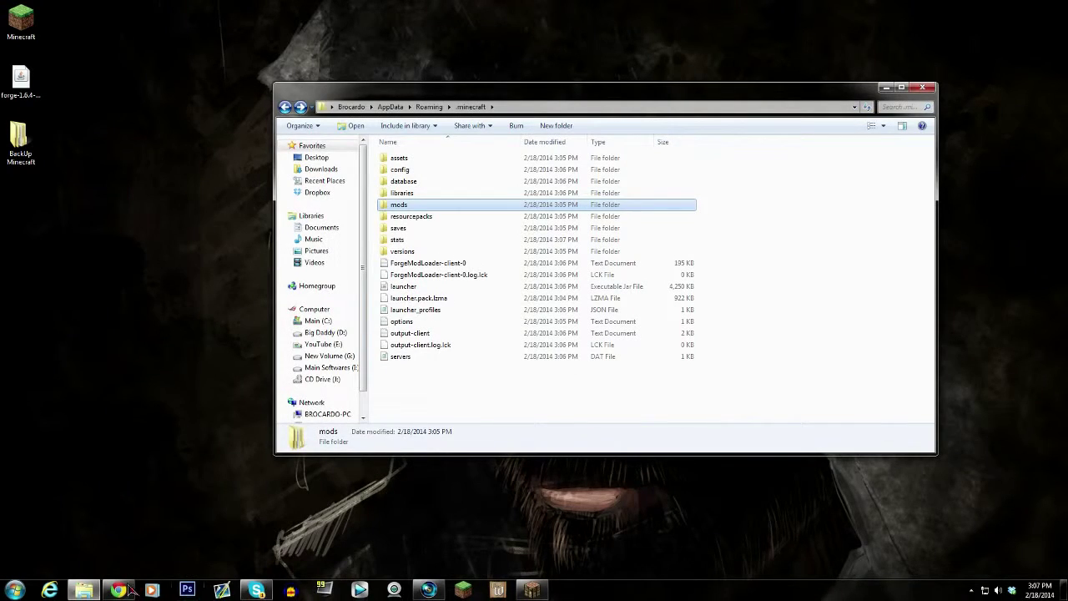
click(119, 591)
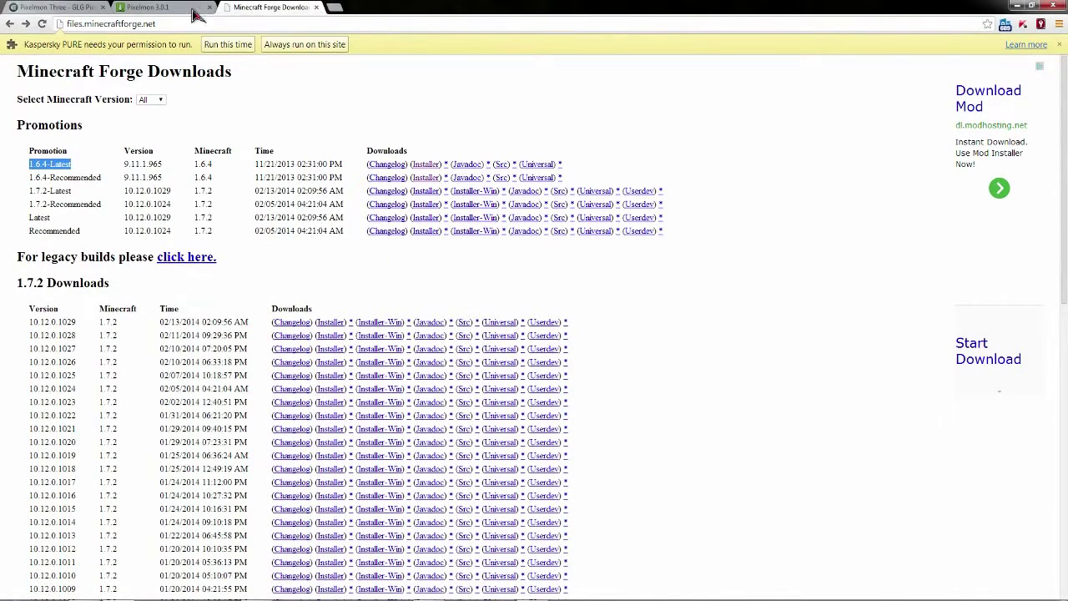
- Go to the GLG Pixelmon Donation Store and pick the PM3 server's shop
click(52, 11)
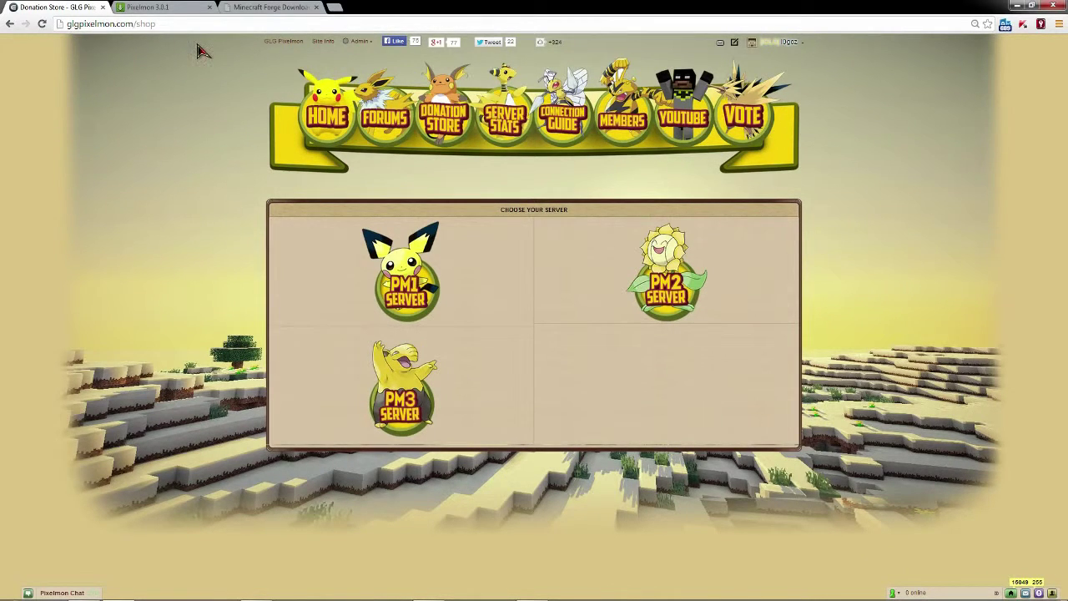
click(439, 123)
click(415, 417)
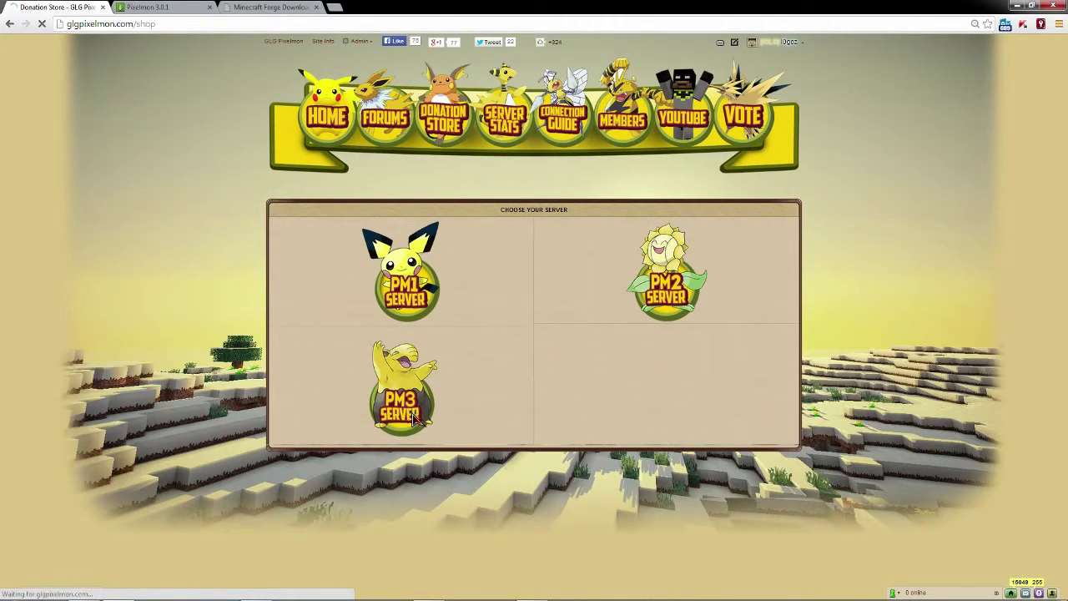
- Add the Starter Rank to the cart with Piplup as prefix and starter Pokemon
scroll(501, 405, down, 2)
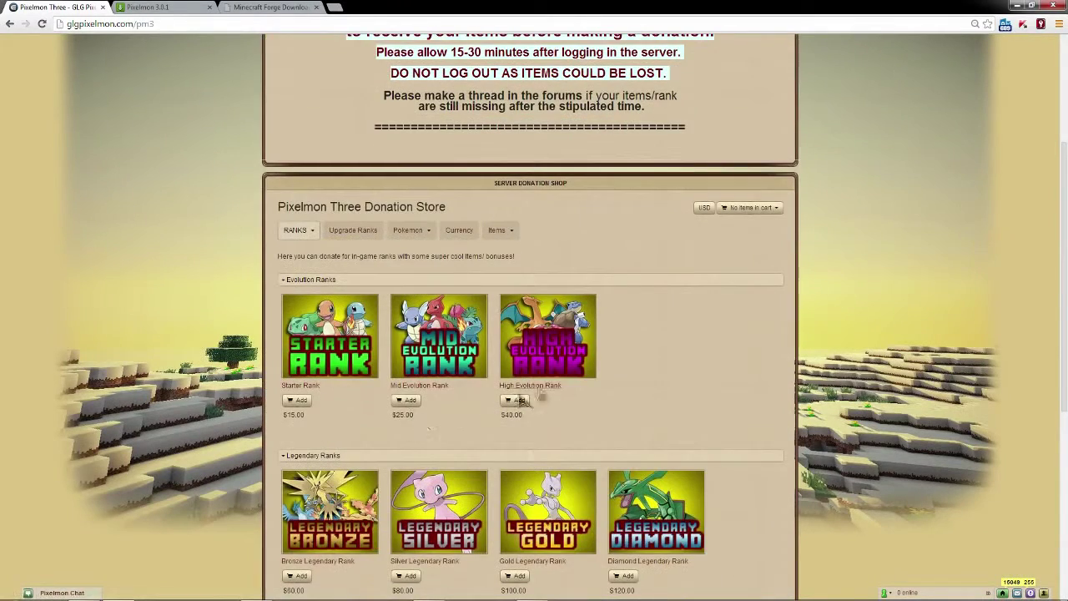
click(332, 351)
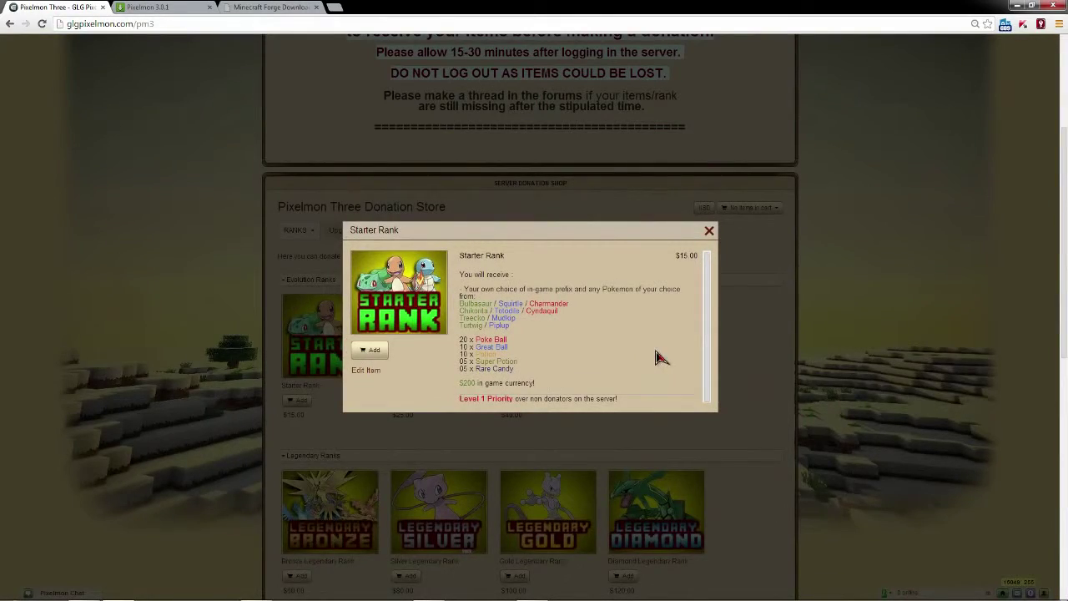
scroll(658, 357, down, 1)
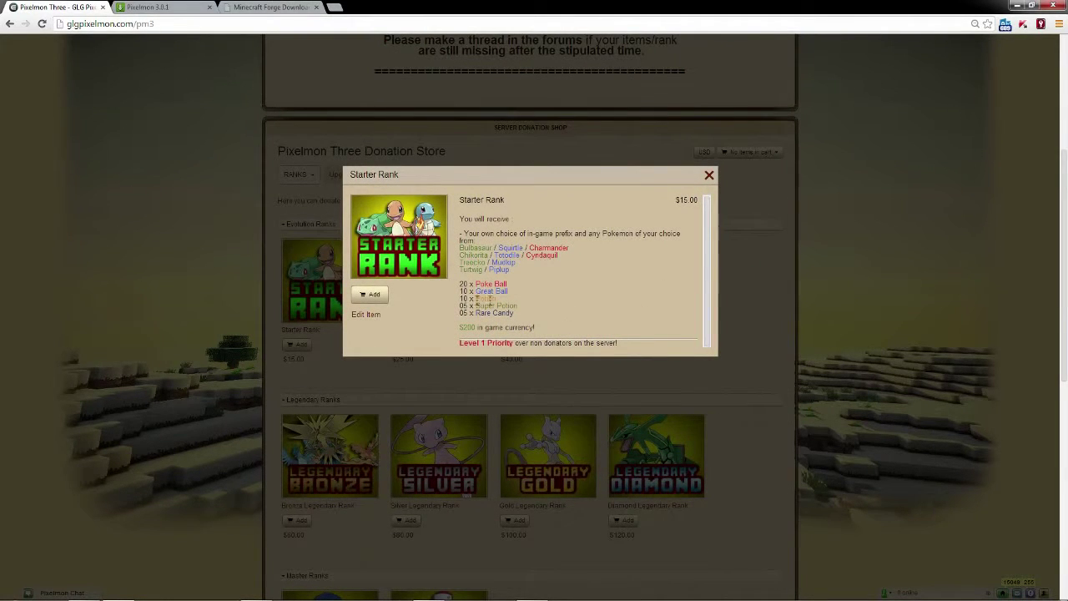
click(372, 295)
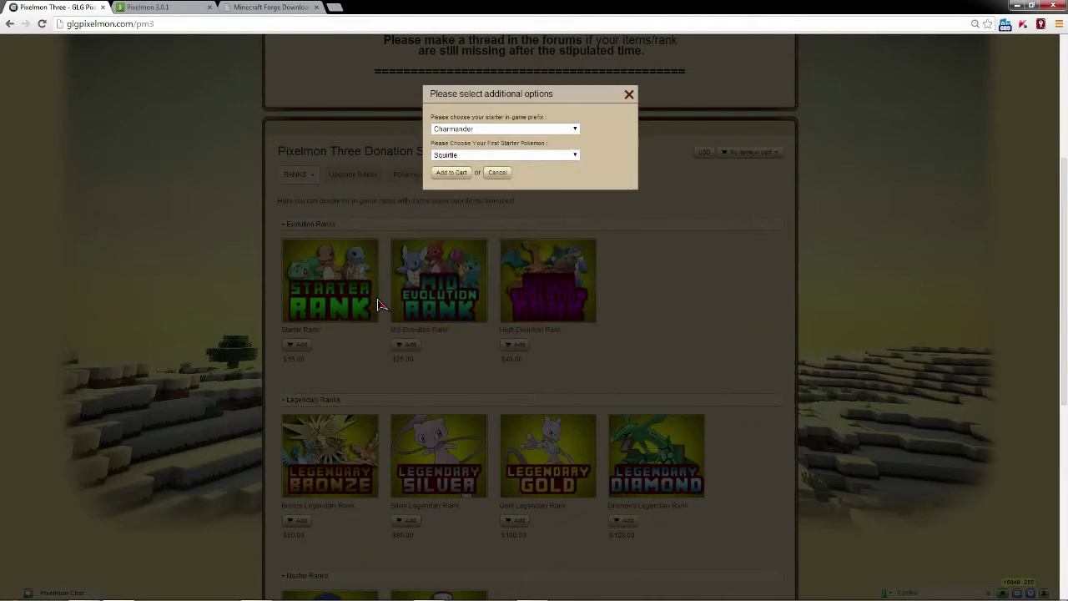
click(480, 128)
click(446, 206)
click(465, 156)
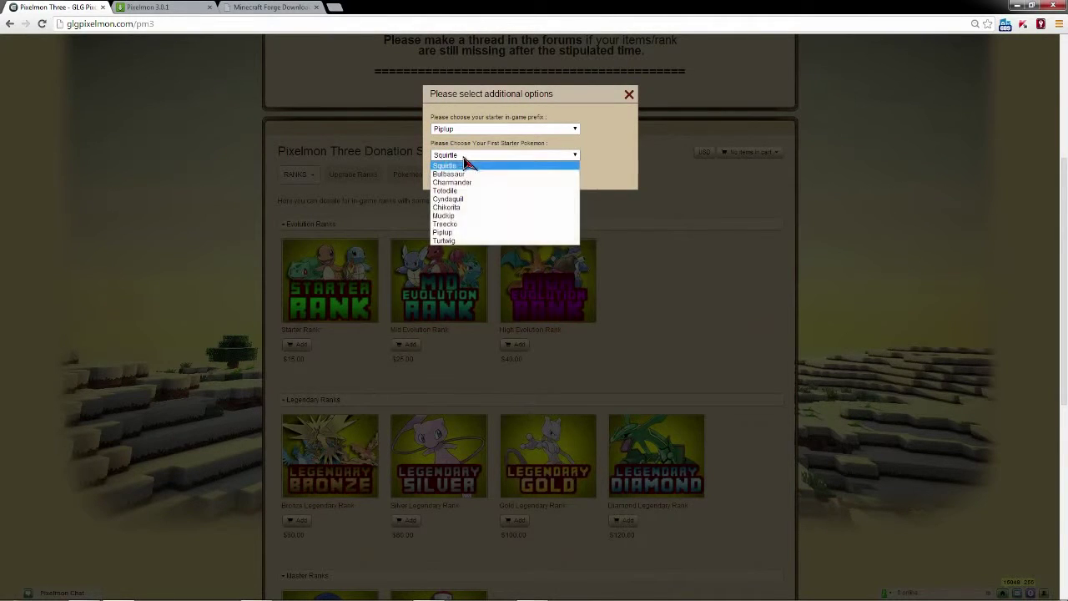
click(446, 233)
click(458, 177)
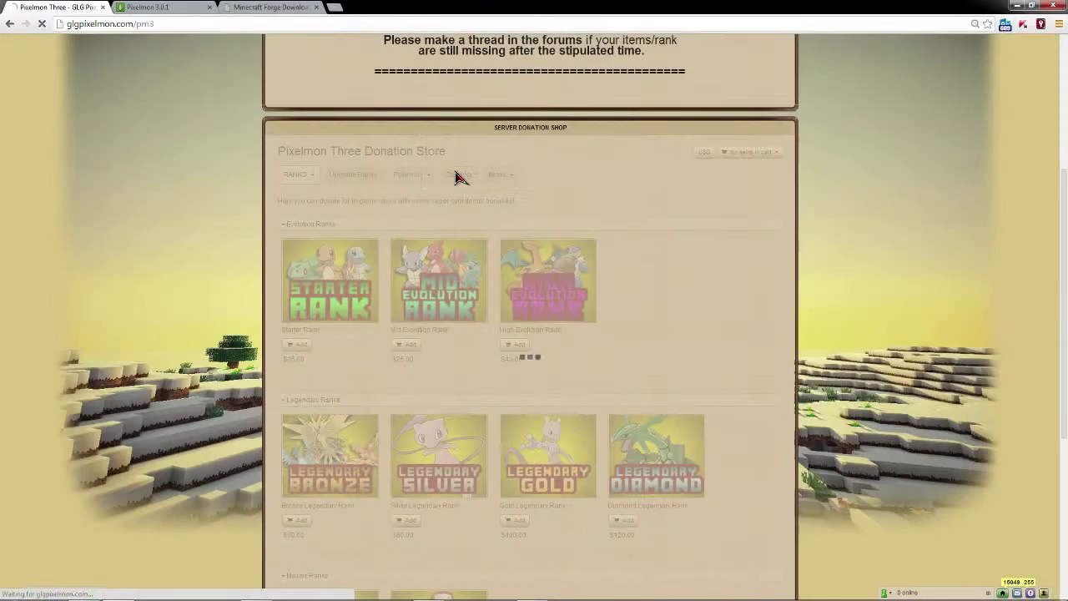
- Add a Random Shiny Pokemon from the Pokemon items to the cart
scroll(527, 325, down, 2)
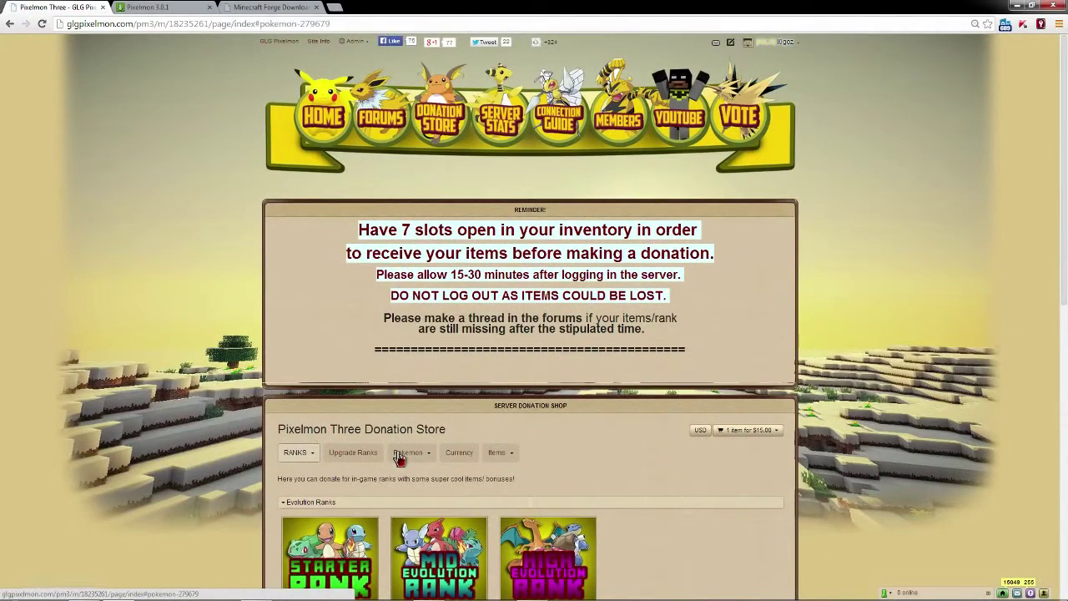
click(398, 456)
scroll(364, 466, down, 2)
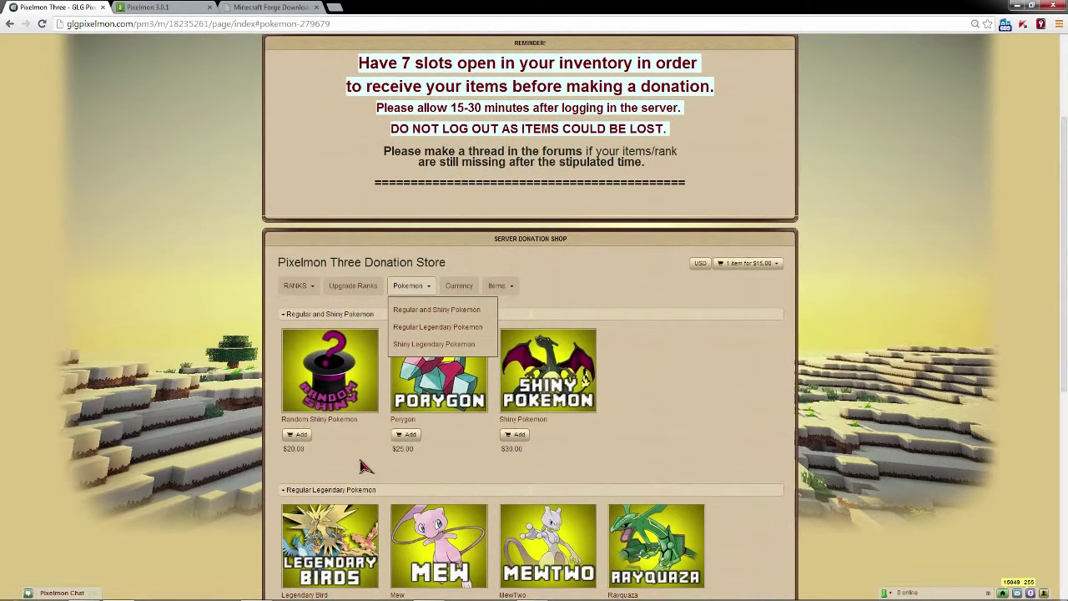
click(301, 436)
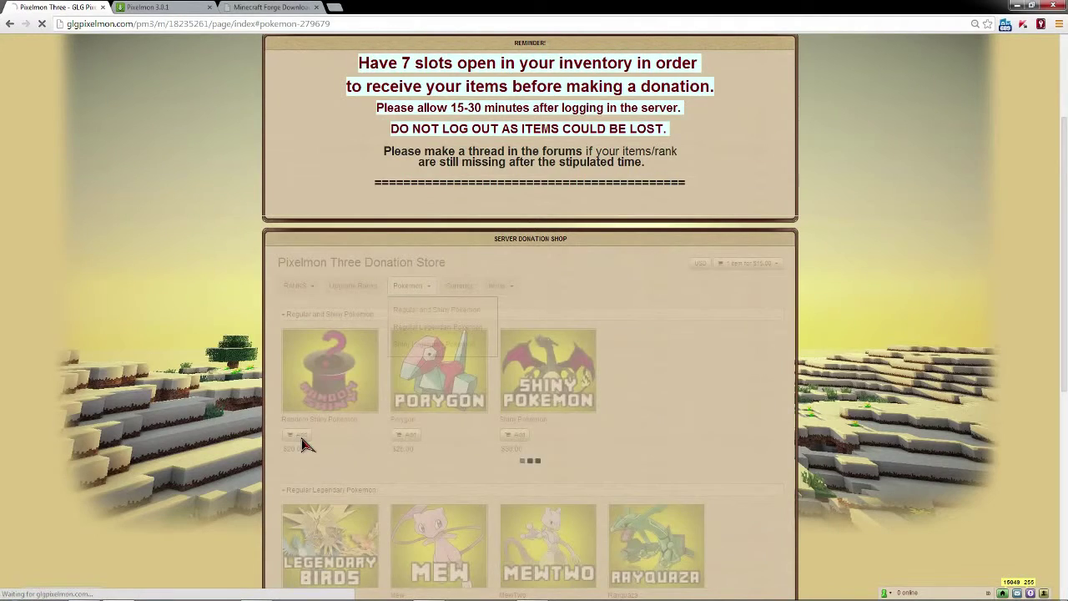
scroll(298, 441, down, 3)
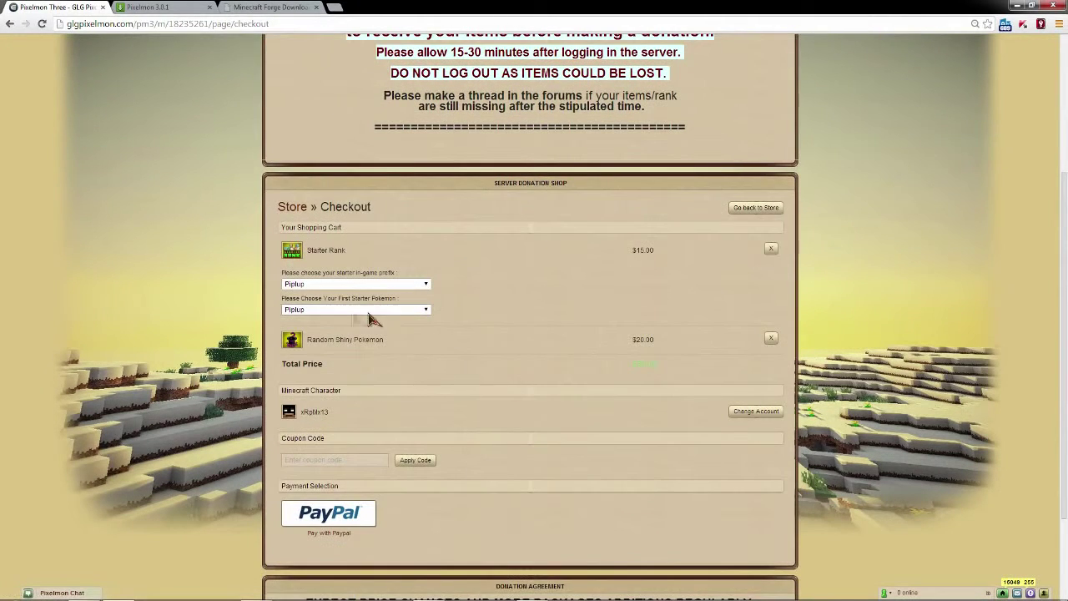
- Enter the coupon code in the Coupon Code field and apply it to the order
double_click(636, 249)
mouse_move(656, 338)
mouse_down()
mouse_move(644, 338)
mouse_move(635, 364)
mouse_up()
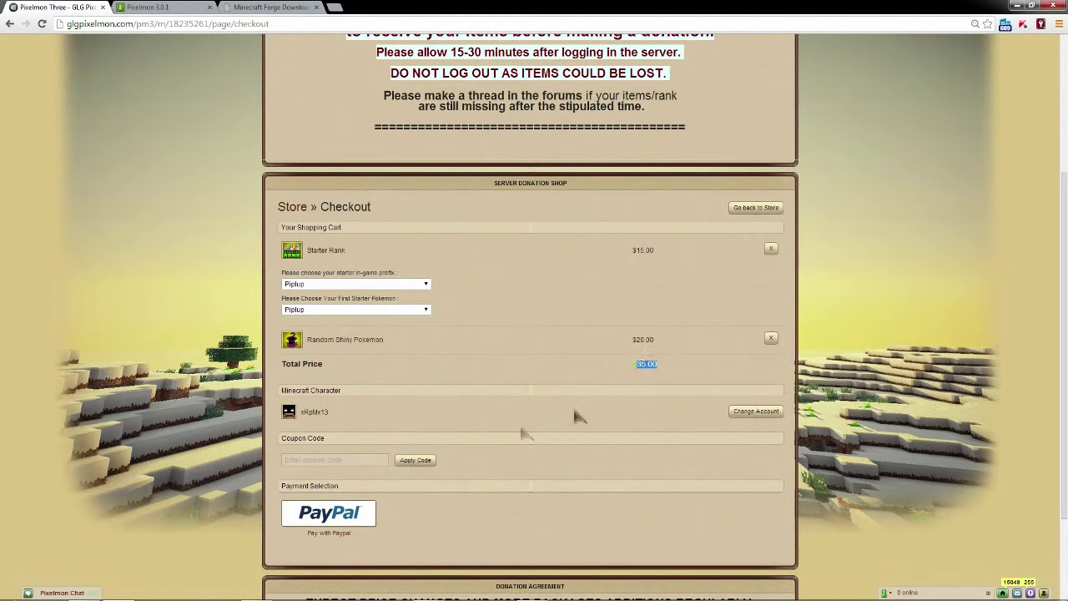
click(370, 459)
text(GLG)
click(414, 460)
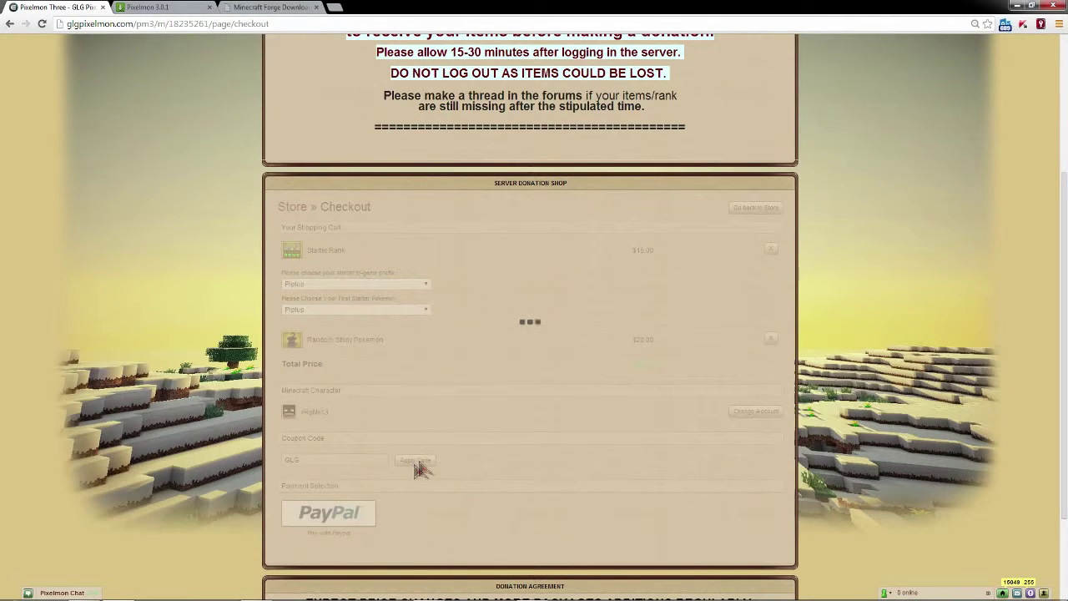
- Highlight the Random Shiny Pokemon row showing its struck-out price now marked Free
triple_click(643, 342)
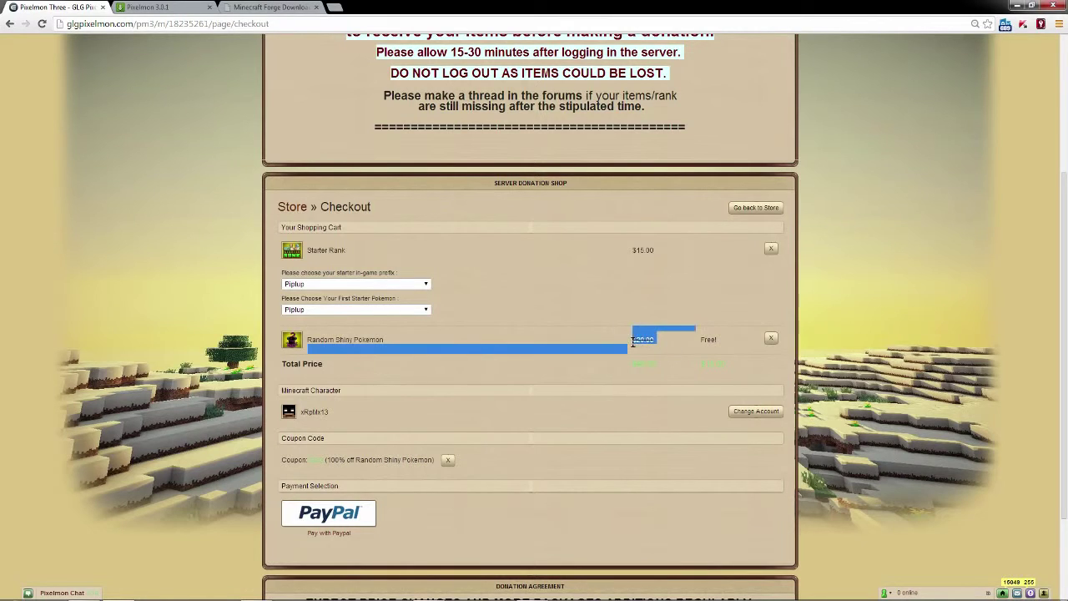
click(646, 340)
triple_click(654, 340)
click(698, 346)
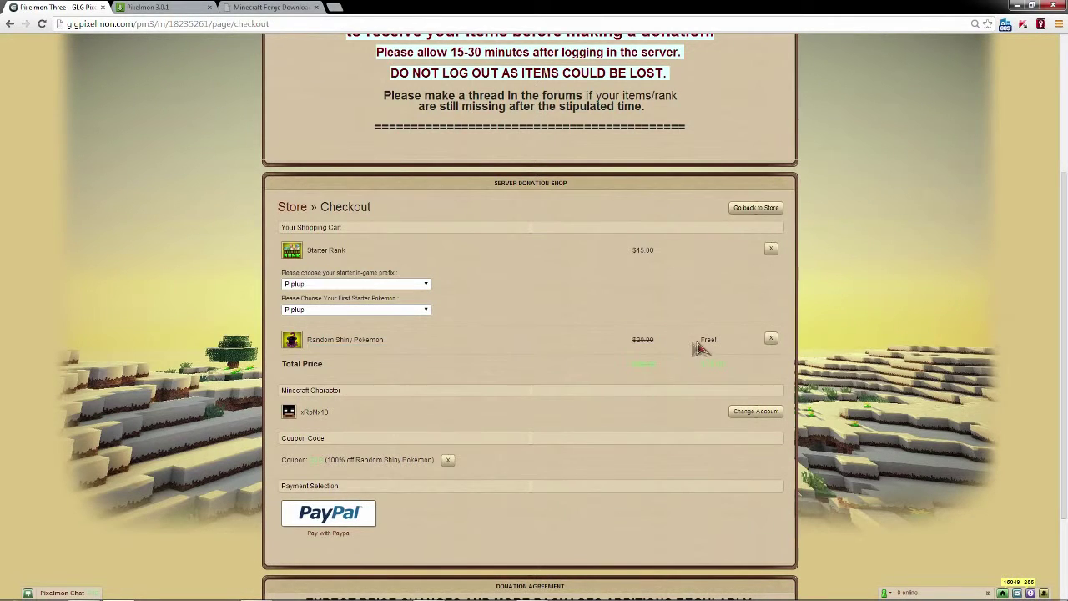
triple_click(708, 339)
click(709, 339)
drag(307, 340, 389, 344)
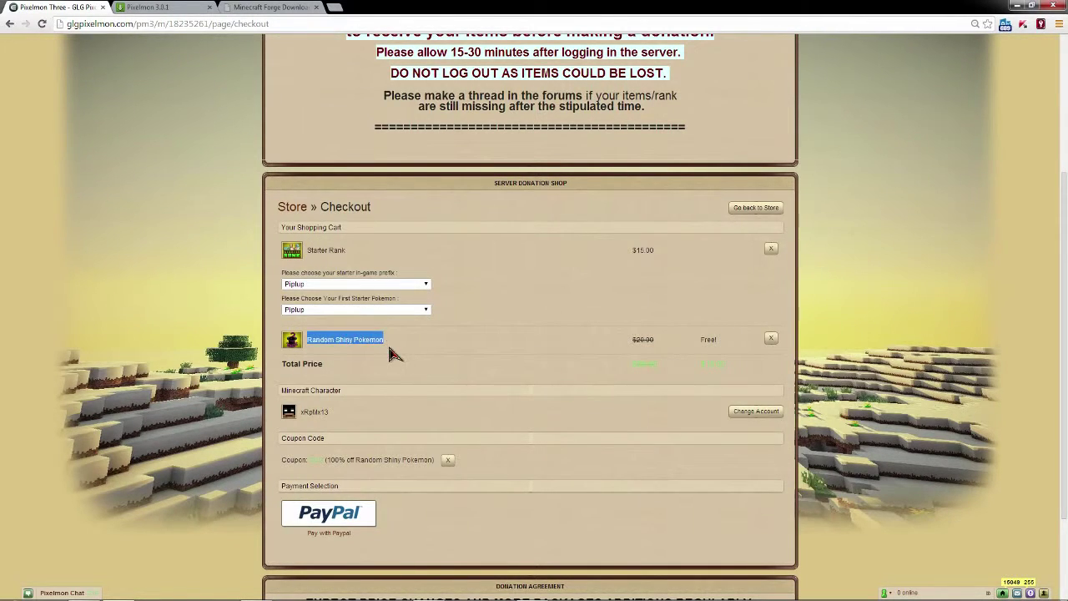
click(389, 344)
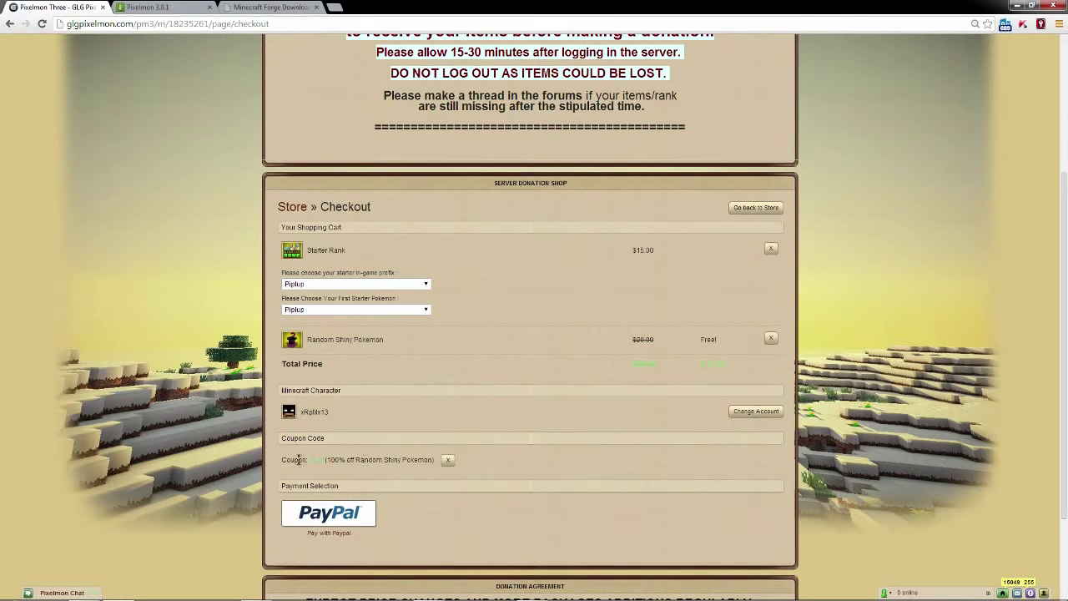
drag(678, 342, 633, 351)
click(672, 345)
scroll(673, 346, down, 1)
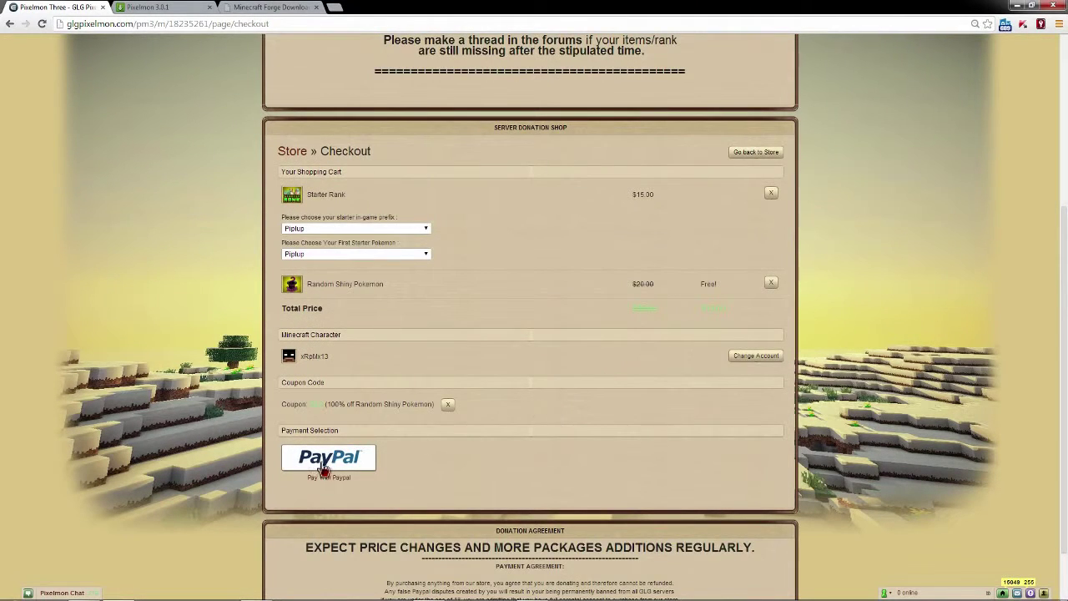
scroll(324, 470, up, 2)
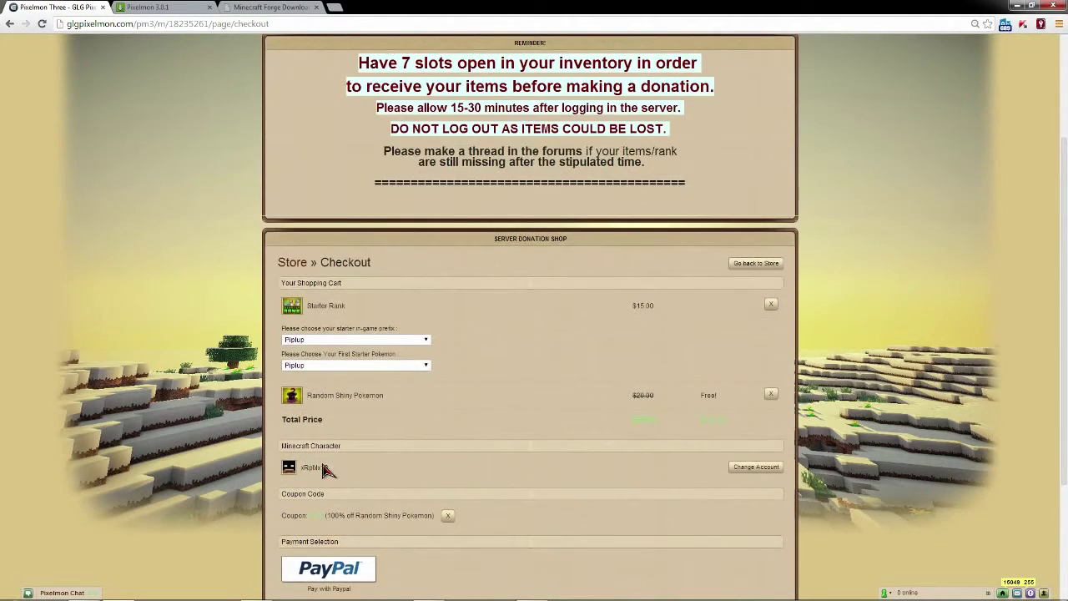
scroll(324, 470, up, 1)
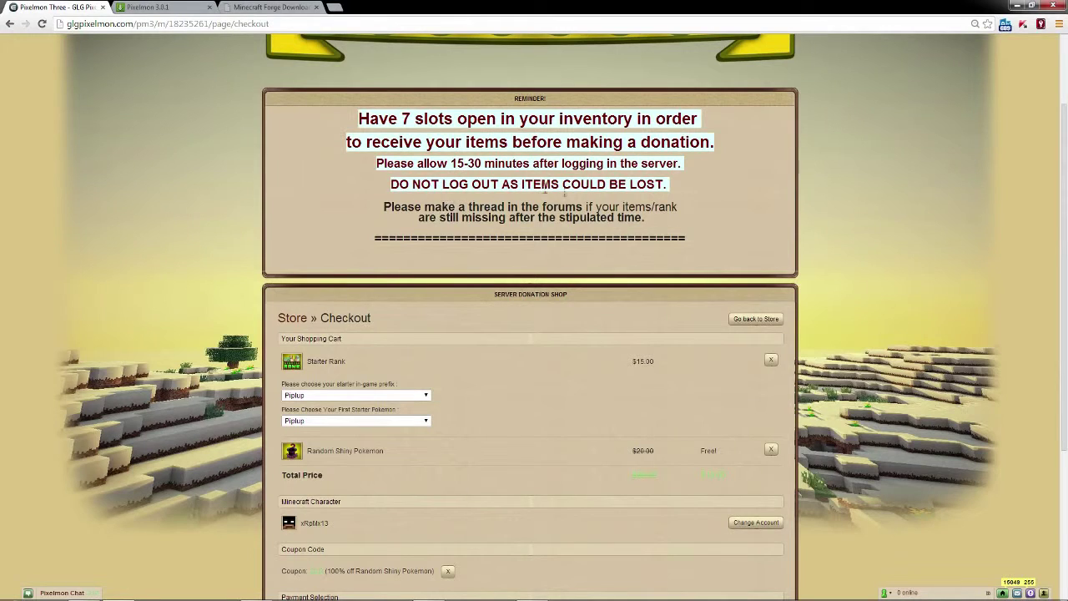
scroll(406, 289, down, 2)
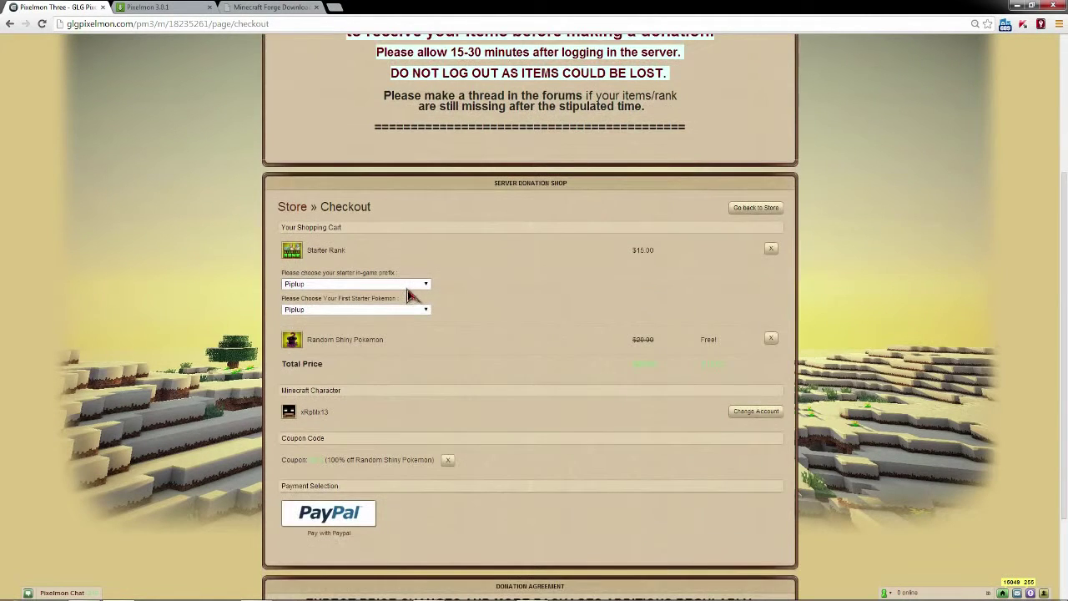
scroll(407, 296, up, 2)
scroll(407, 304, down, 2)
scroll(407, 303, up, 2)
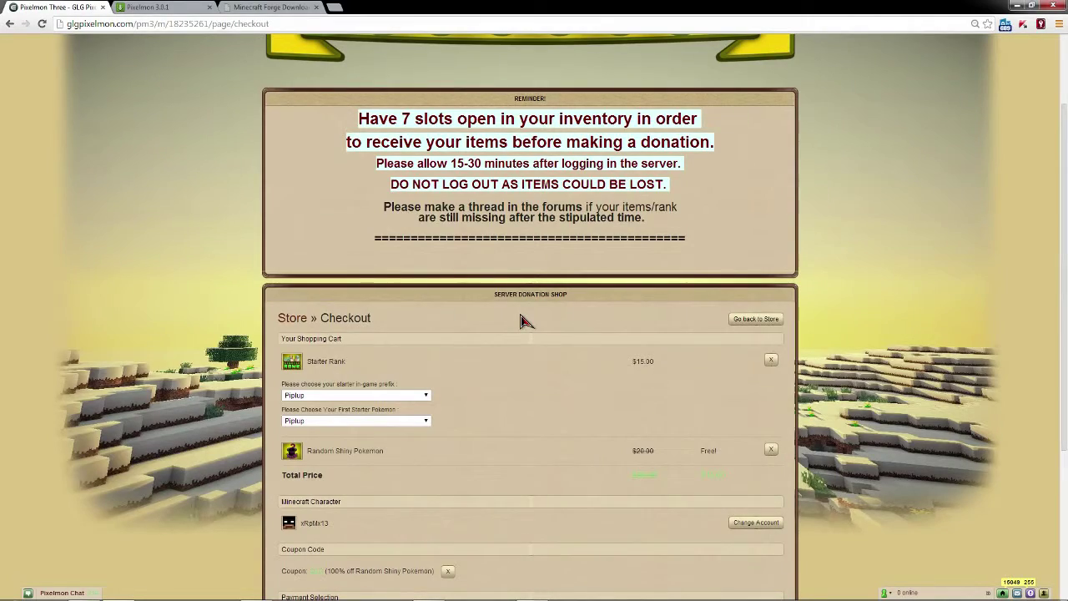
- Minimize Chrome so the .minecraft folder window shows in Explorer
click(1015, 5)
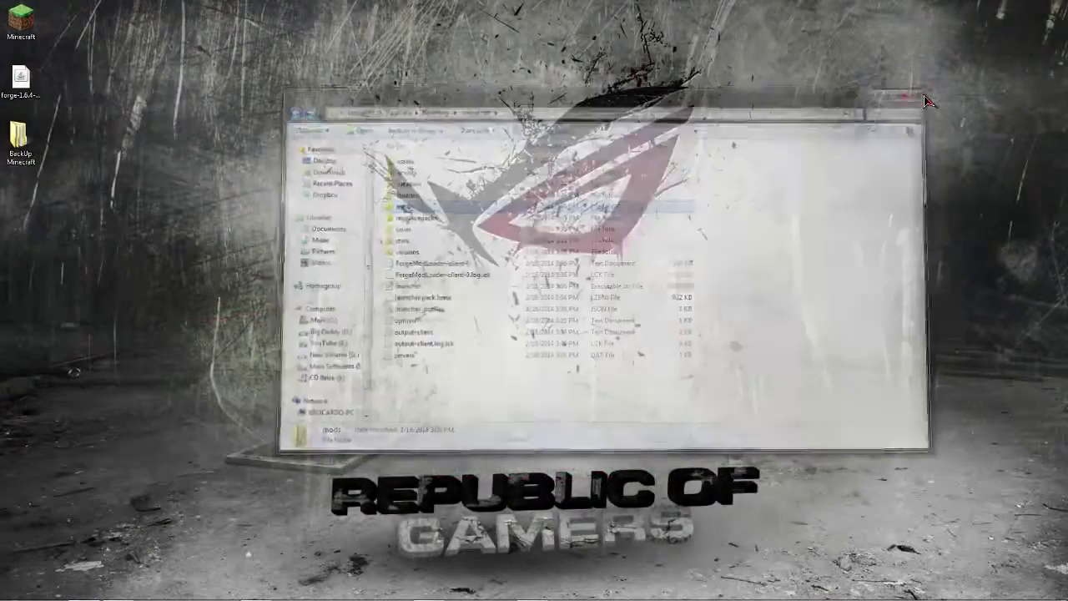